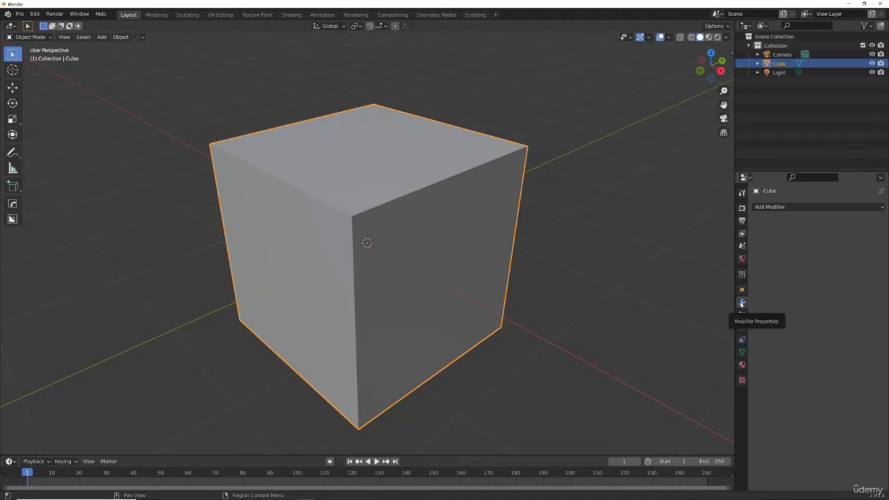
Step: Add a Bevel modifier to the cube, keep it affecting edges, and set the bevel amount to 0.03 m
{"action": "left_click", "coordinate": [814, 207]}
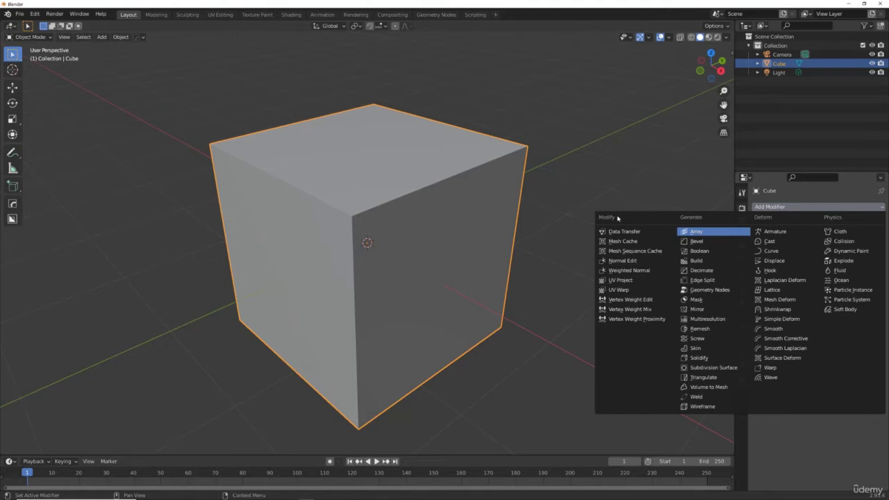
{"action": "left_click", "coordinate": [702, 242]}
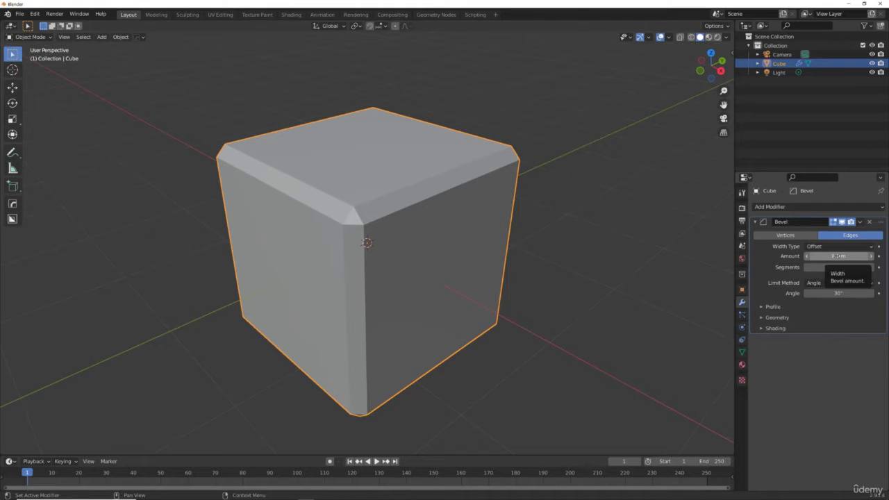
{"action": "left_click", "coordinate": [785, 236]}
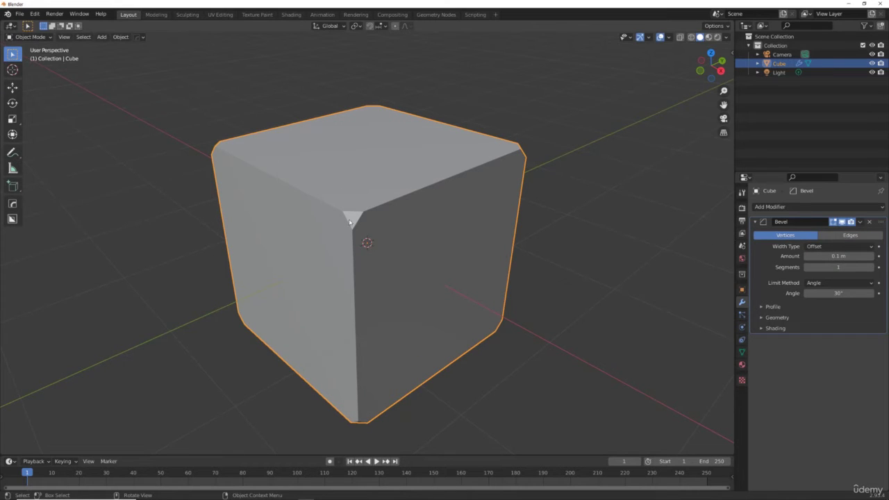
{"action": "left_click", "coordinate": [843, 236]}
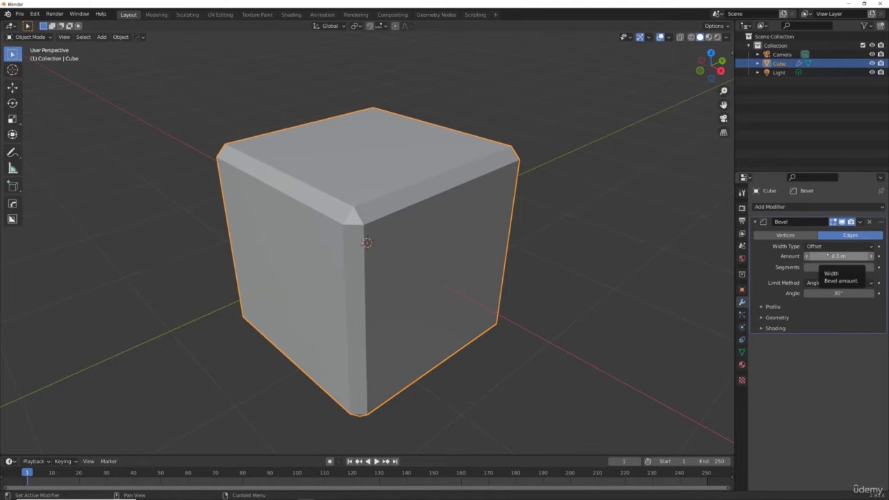
{"action": "mouse_move", "coordinate": [833, 255]}
{"action": "left_mouse_down"}
{"action": "mouse_move", "coordinate": [875, 256]}
{"action": "mouse_move", "coordinate": [843, 255]}
{"action": "left_mouse_up"}
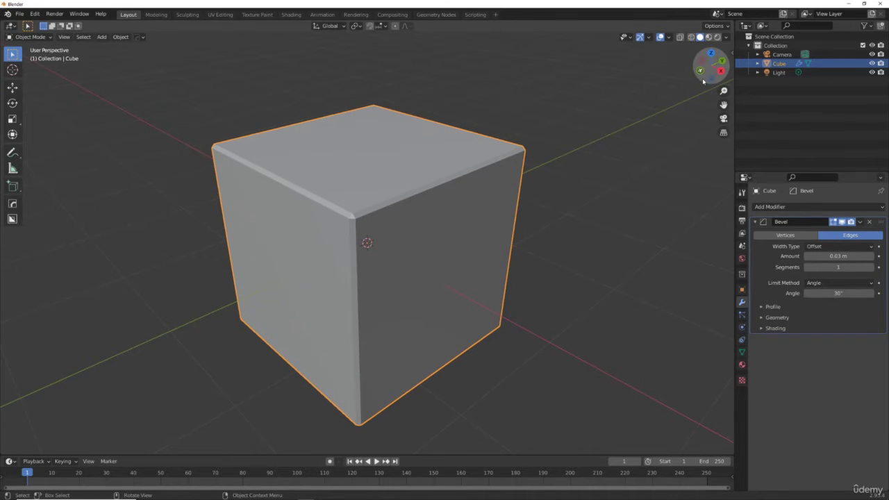
Step: Move the bevelled cube a short distance upward along the Z axis
{"action": "mouse_move", "coordinate": [708, 65]}
{"action": "left_mouse_down"}
{"action": "mouse_move", "coordinate": [719, 66]}
{"action": "mouse_move", "coordinate": [712, 70]}
{"action": "left_mouse_up"}
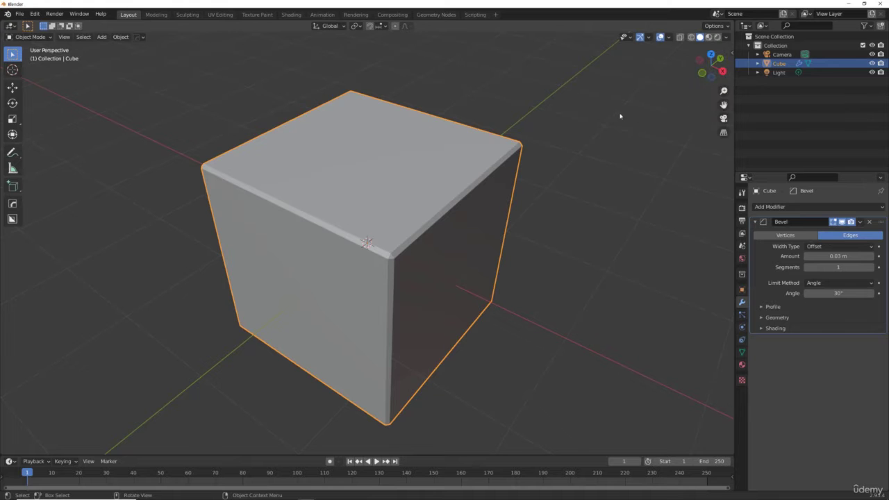
{"action": "scroll", "coordinate": [620, 116], "scroll_direction": "down", "scroll_amount": 8}
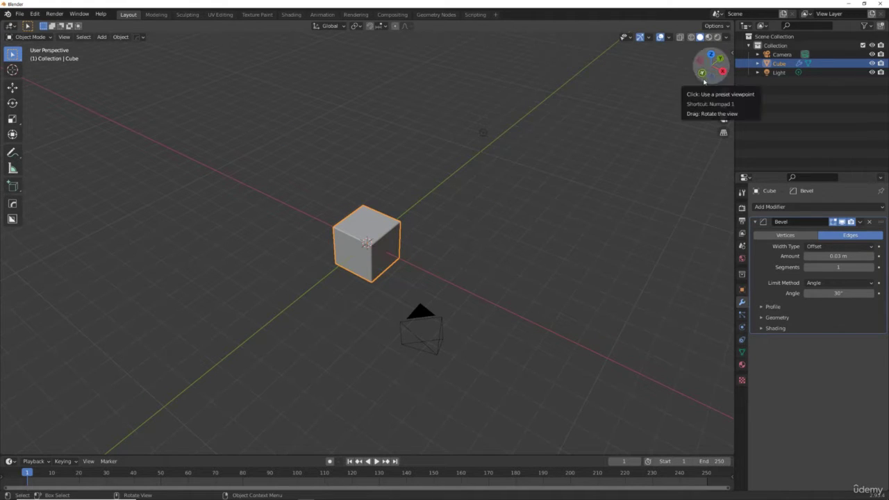
{"action": "mouse_move", "coordinate": [700, 68]}
{"action": "left_mouse_down"}
{"action": "mouse_move", "coordinate": [702, 42]}
{"action": "mouse_move", "coordinate": [709, 70]}
{"action": "left_mouse_up"}
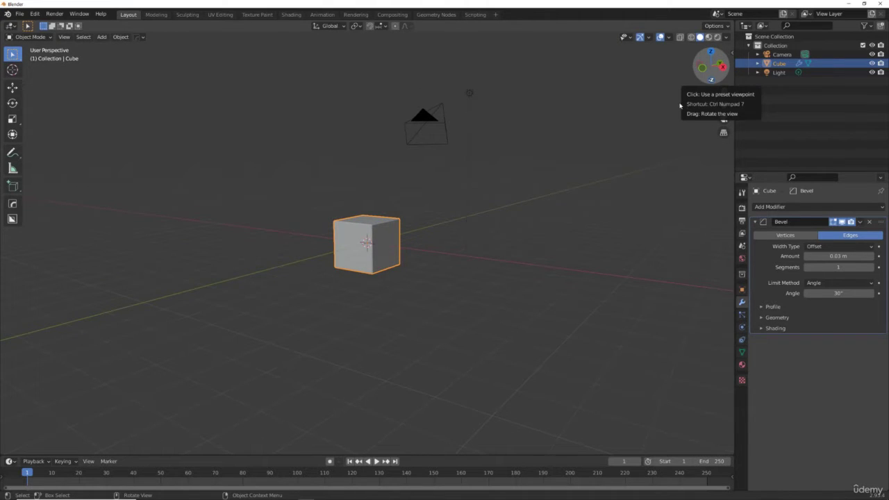
{"action": "left_click", "coordinate": [12, 89]}
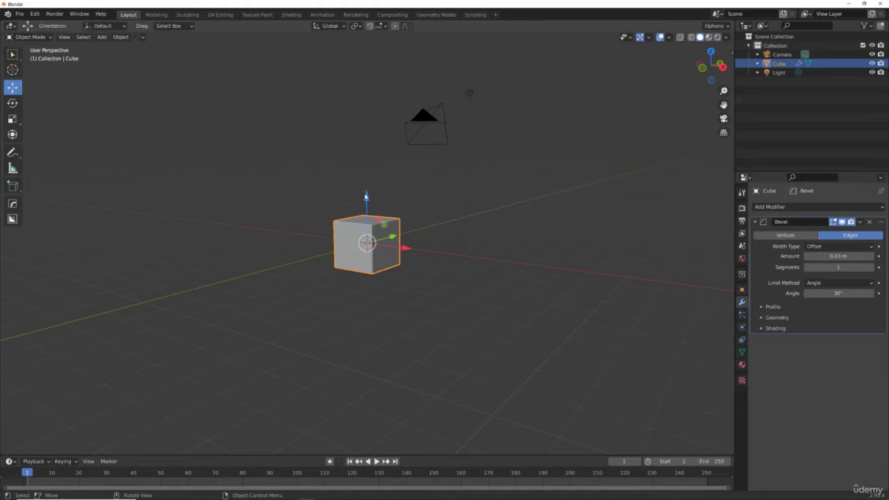
{"action": "left_click_drag", "start_coordinate": [365, 182], "coordinate": [366, 154]}
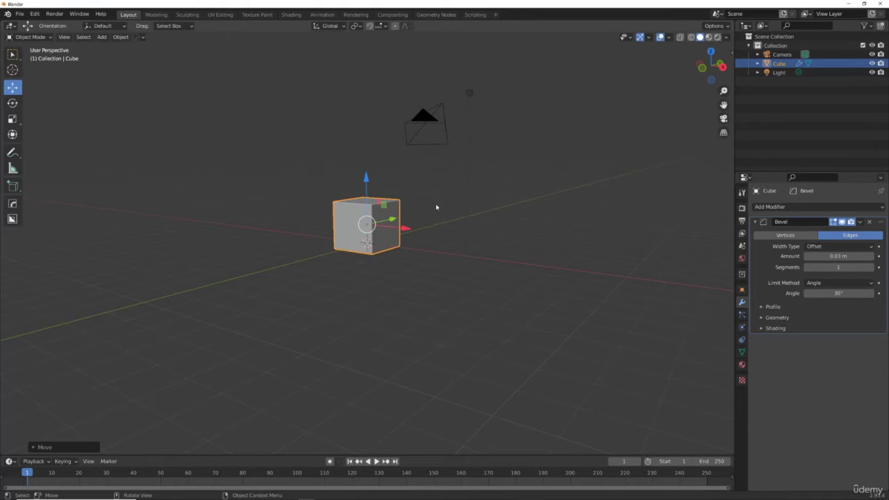
Step: Place the 3D cursor on empty ground beside the bevelled cube and add a second cube mesh there
{"action": "scroll", "coordinate": [436, 206], "scroll_direction": "up", "scroll_amount": 3}
{"action": "scroll", "coordinate": [436, 206], "scroll_direction": "up", "scroll_amount": 4}
{"action": "scroll", "coordinate": [532, 188], "scroll_direction": "down", "scroll_amount": 3}
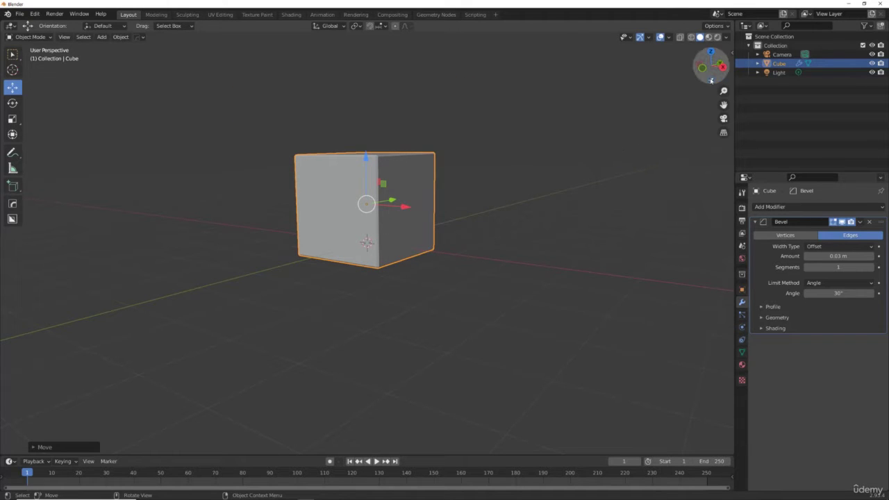
{"action": "left_click_drag", "start_coordinate": [705, 79], "coordinate": [486, 132]}
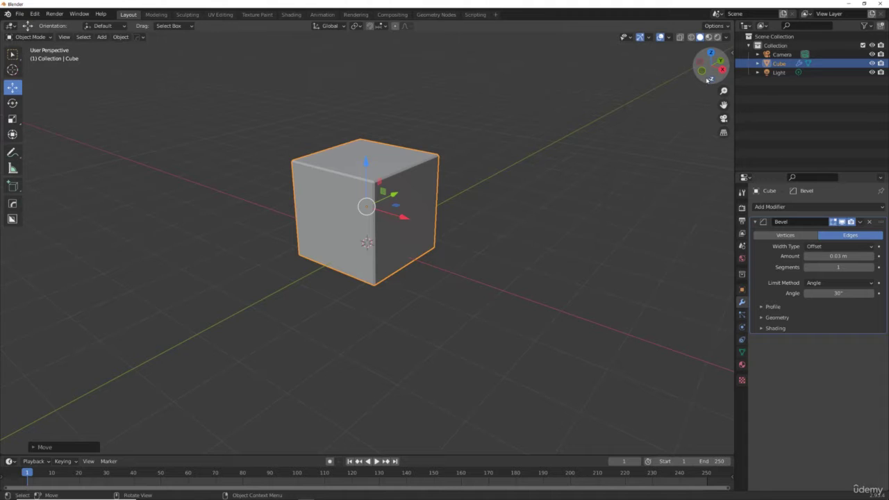
{"action": "left_click_drag", "start_coordinate": [708, 69], "coordinate": [621, 53]}
{"action": "scroll", "coordinate": [646, 114], "scroll_direction": "down", "scroll_amount": 2}
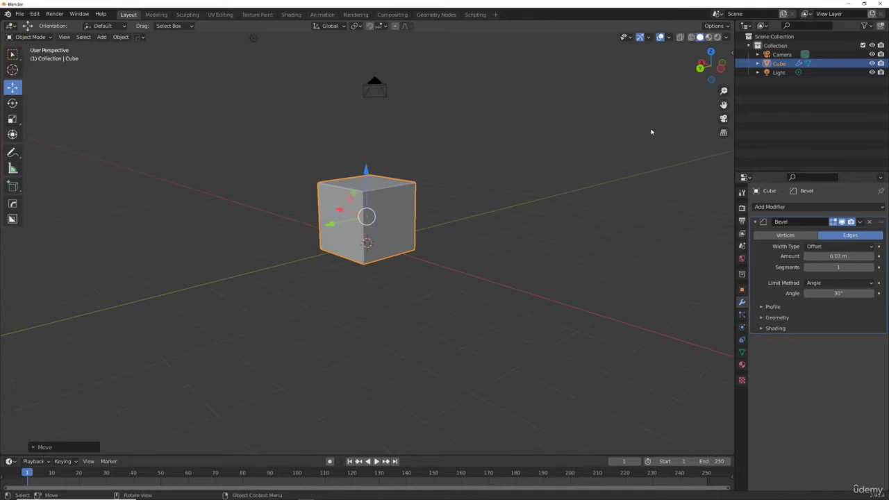
{"action": "left_click", "coordinate": [623, 157]}
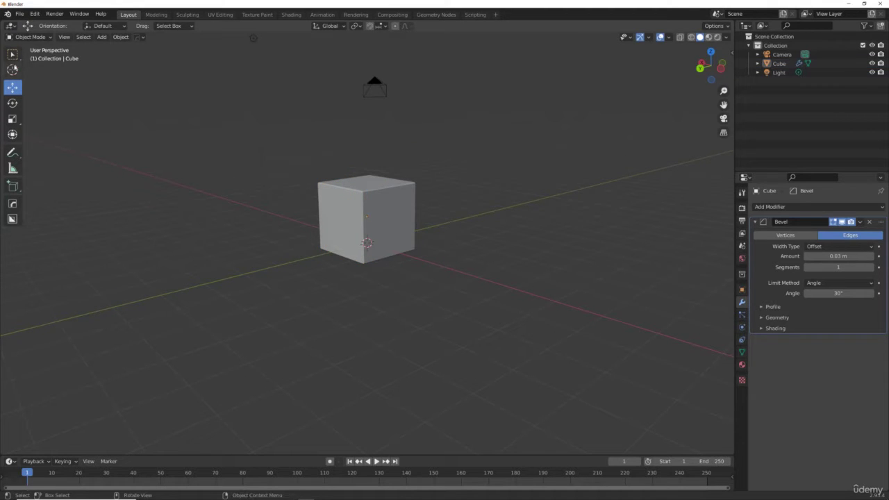
{"action": "left_click", "coordinate": [13, 70]}
{"action": "left_click", "coordinate": [526, 306]}
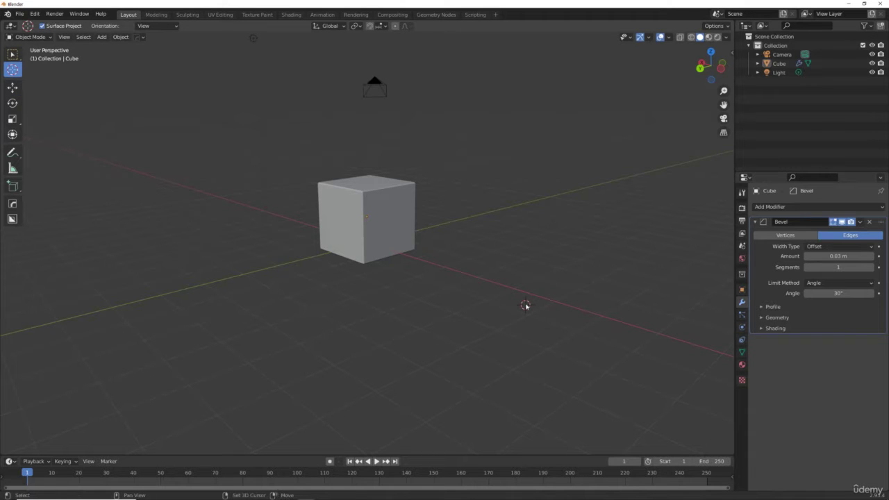
{"action": "key", "text": "shift+a"}
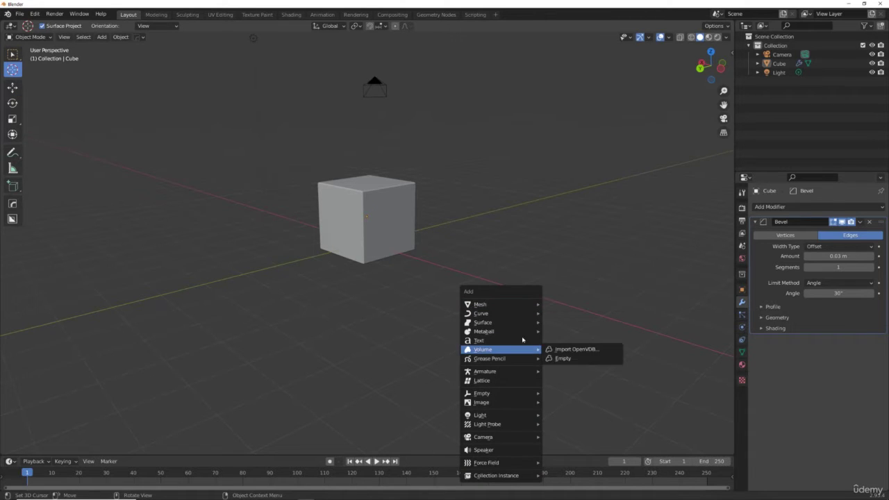
{"action": "mouse_move", "coordinate": [523, 303]}
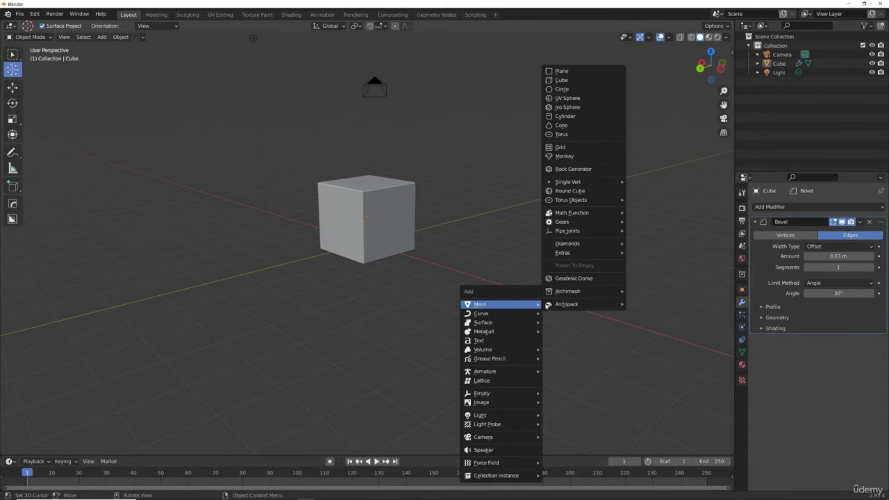
{"action": "left_click", "coordinate": [586, 81]}
{"action": "left_click", "coordinate": [547, 280]}
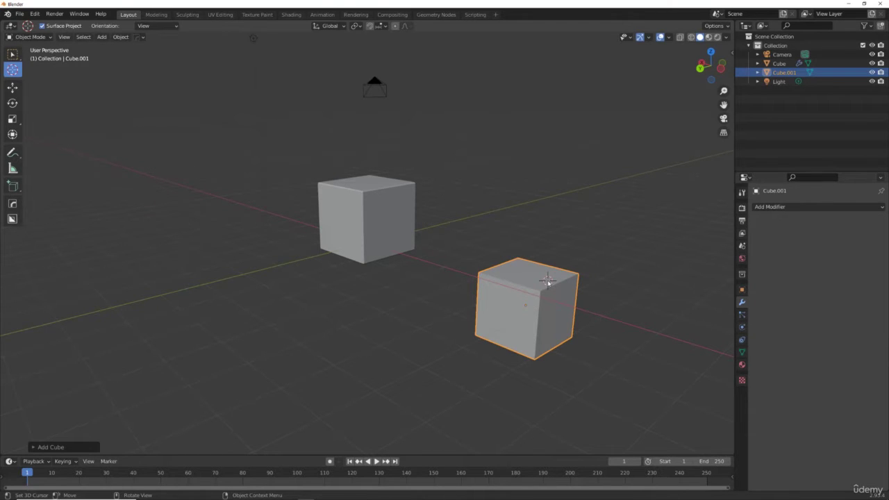
Step: Raise the new cube freehand and shift it along the Y axis beside the bevelled cube
{"action": "key", "text": "g"}
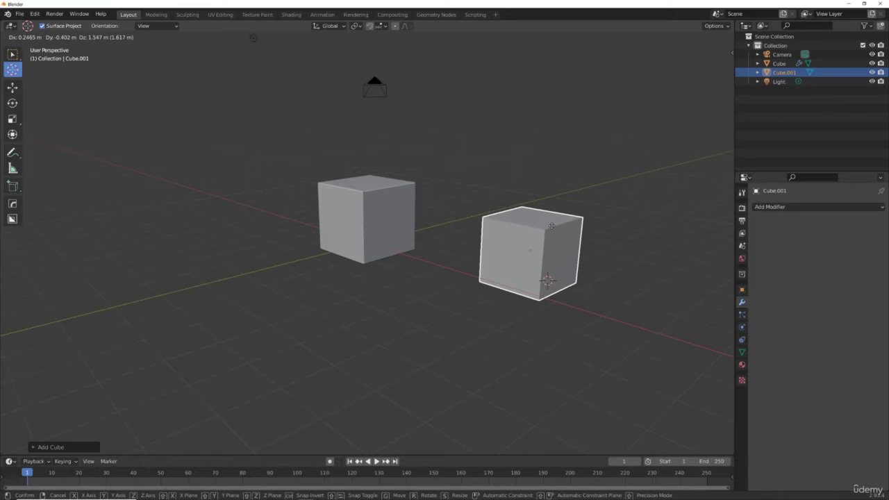
{"action": "left_click", "coordinate": [552, 219]}
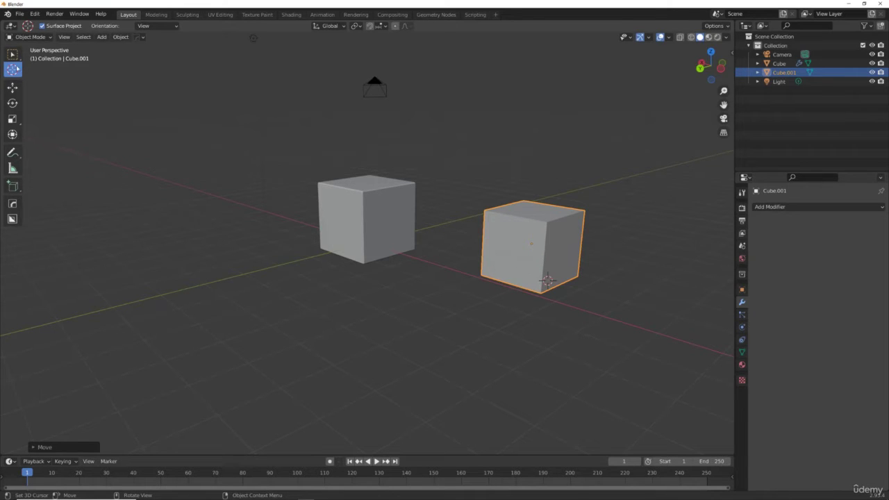
{"action": "left_click", "coordinate": [12, 87]}
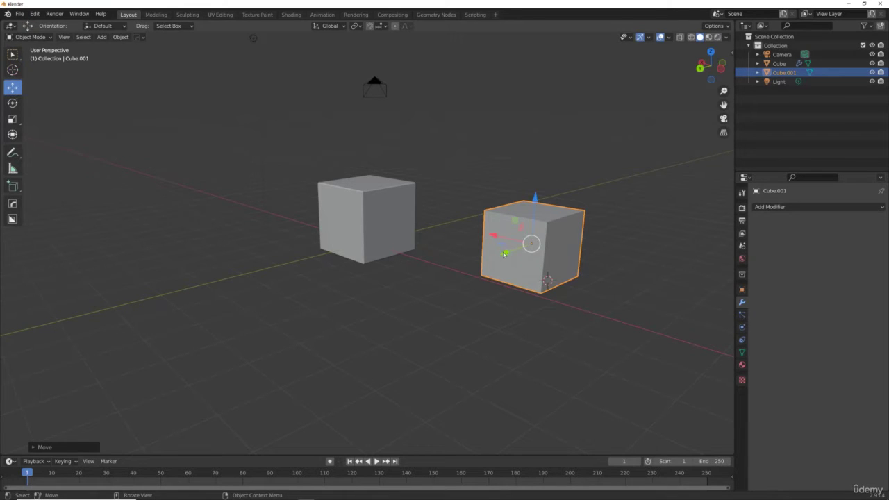
{"action": "left_click_drag", "start_coordinate": [496, 254], "coordinate": [455, 253]}
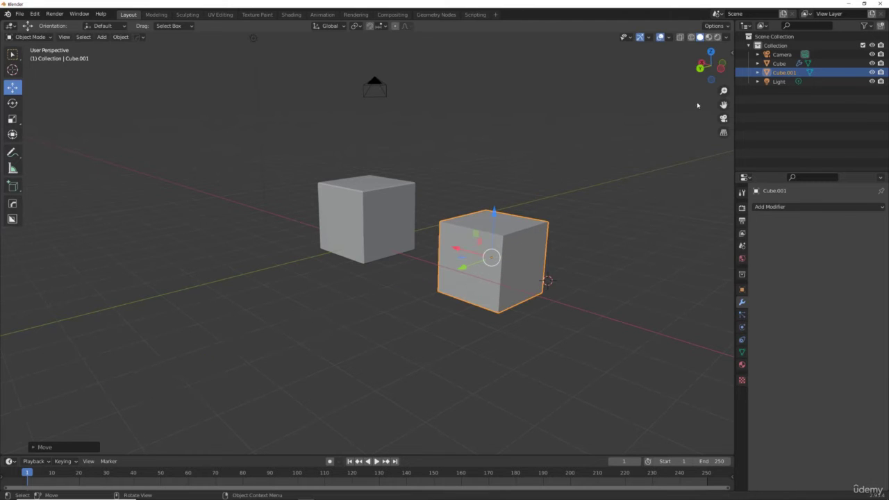
Step: Align both cubes vertically in the front and right orthographic views so their bases rest on the ground line
{"action": "key", "text": "KP_1"}
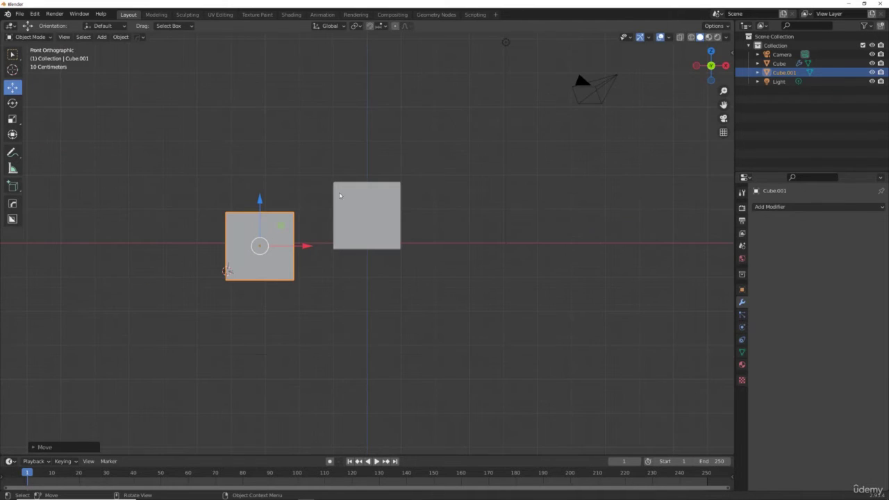
{"action": "left_click_drag", "start_coordinate": [260, 198], "coordinate": [268, 165]}
{"action": "left_click", "coordinate": [367, 208]}
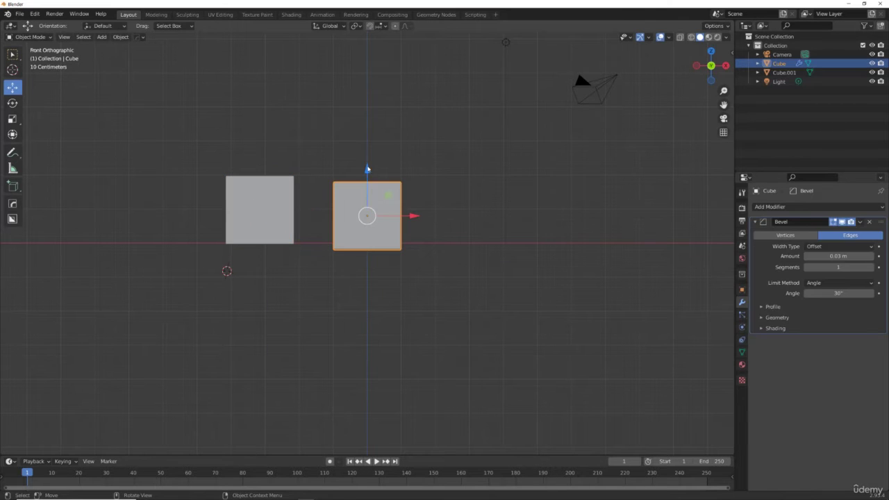
{"action": "mouse_move", "coordinate": [367, 168]}
{"action": "left_mouse_down"}
{"action": "mouse_move", "coordinate": [364, 150]}
{"action": "mouse_move", "coordinate": [366, 160]}
{"action": "left_mouse_up"}
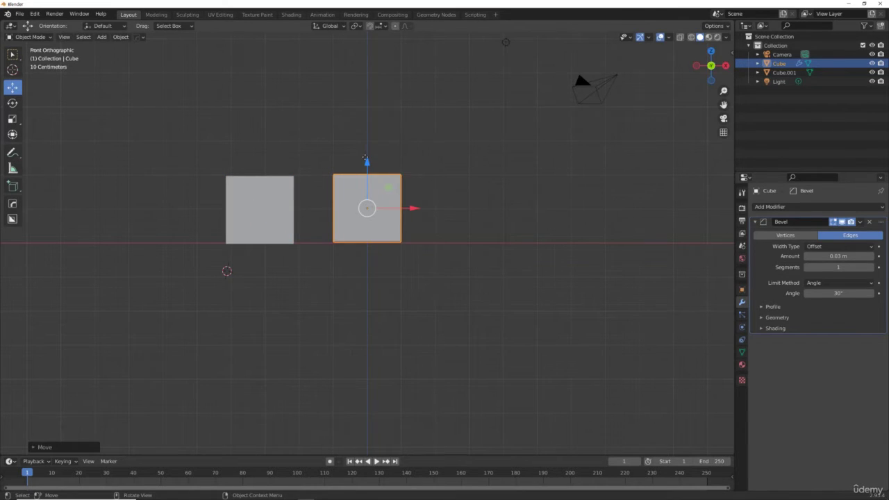
{"action": "key", "text": "KP_3"}
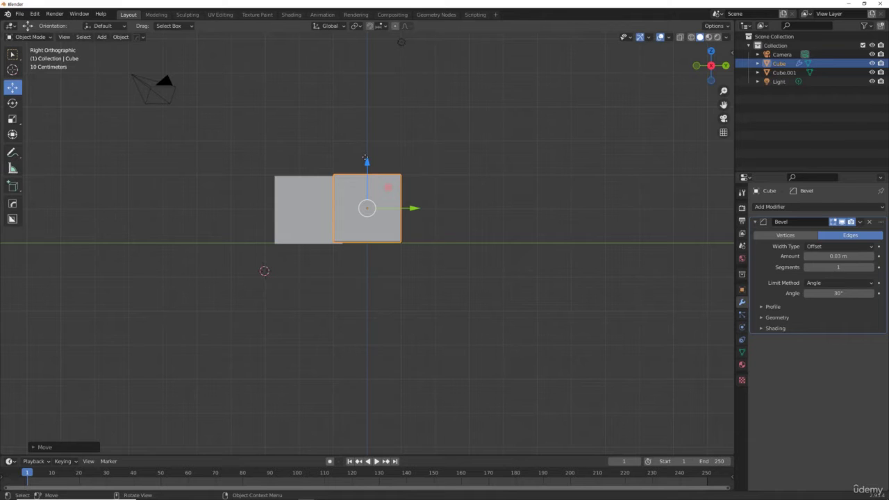
{"action": "left_click_drag", "start_coordinate": [366, 159], "coordinate": [366, 161]}
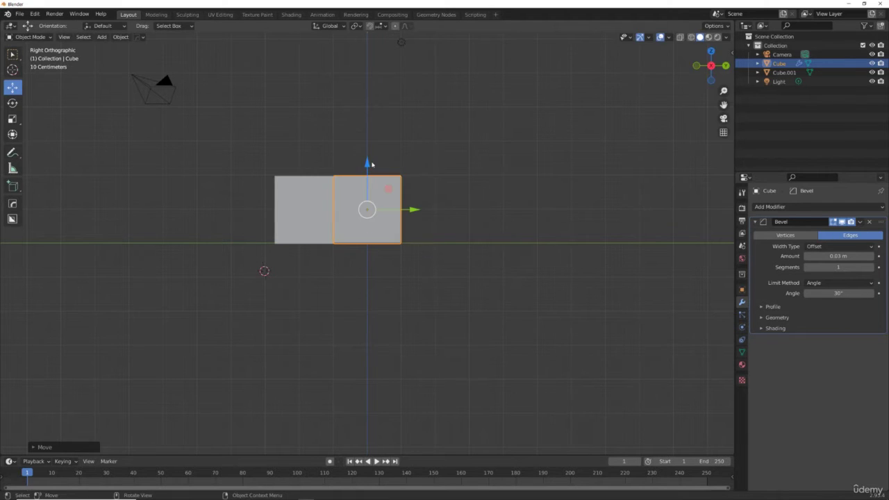
Step: Switch the viewport to rendered shading and show both cubes in perspective
{"action": "left_click_drag", "start_coordinate": [729, 55], "coordinate": [294, 93]}
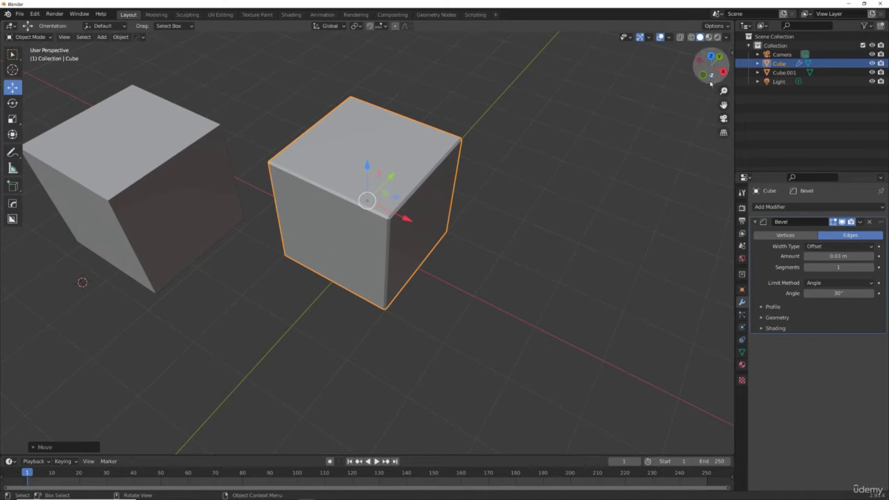
{"action": "left_click", "coordinate": [717, 36]}
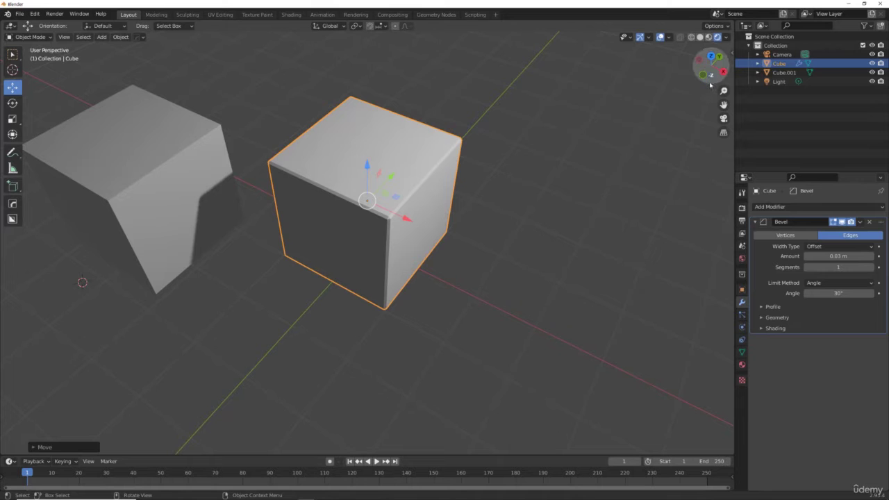
{"action": "mouse_move", "coordinate": [709, 69]}
{"action": "left_mouse_down"}
{"action": "mouse_move", "coordinate": [698, 68]}
{"action": "mouse_move", "coordinate": [703, 78]}
{"action": "left_mouse_up"}
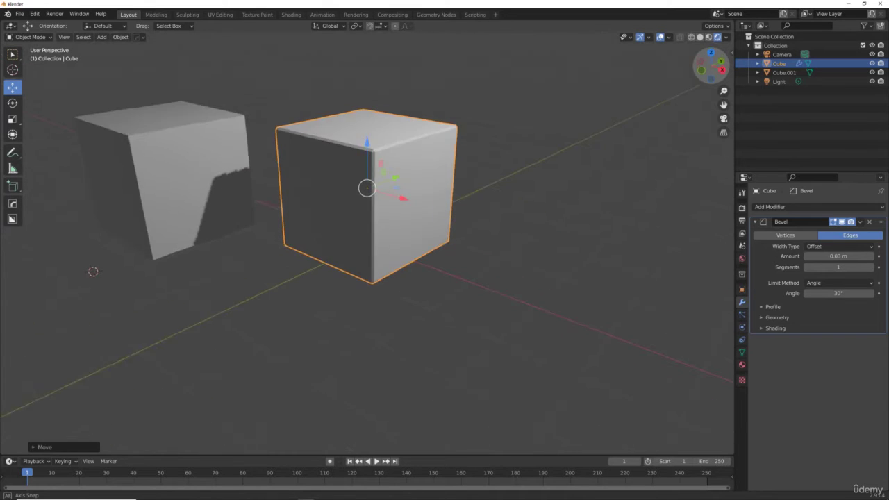
Step: Delete the camera from the scene
{"action": "scroll", "coordinate": [452, 229], "scroll_direction": "down", "scroll_amount": 3}
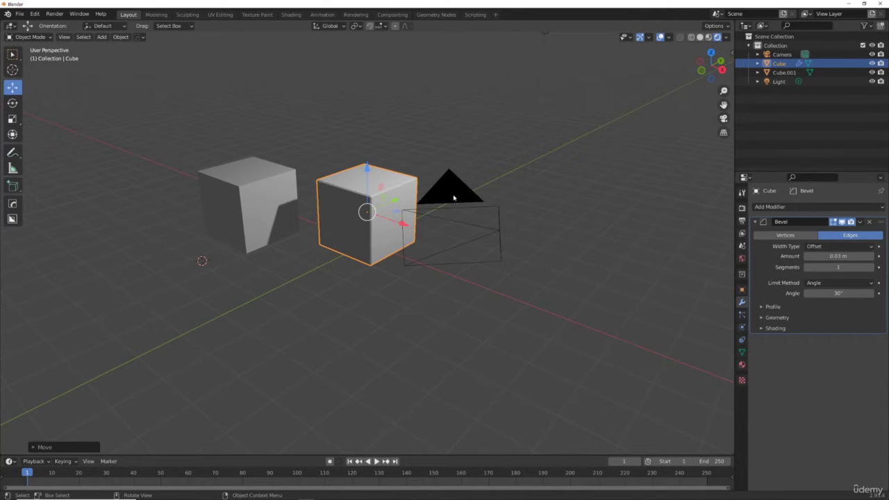
{"action": "left_click", "coordinate": [454, 198]}
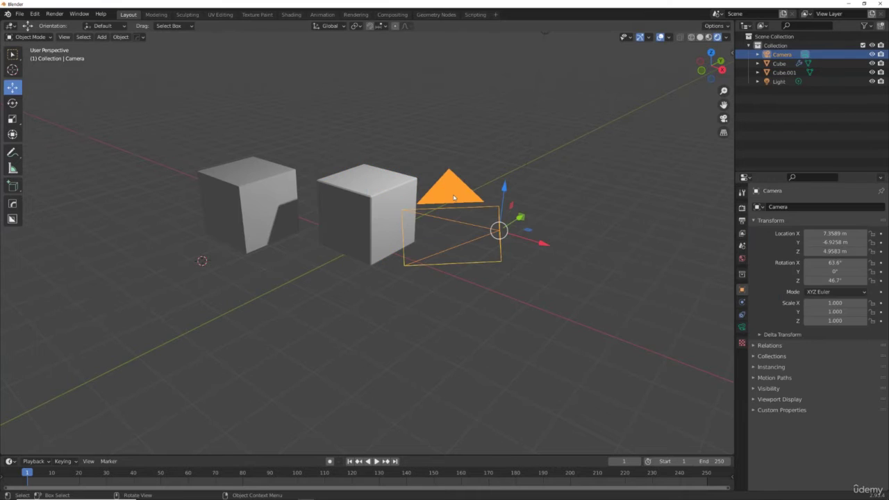
{"action": "key", "text": "Delete"}
{"action": "scroll", "coordinate": [435, 147], "scroll_direction": "up", "scroll_amount": 1}
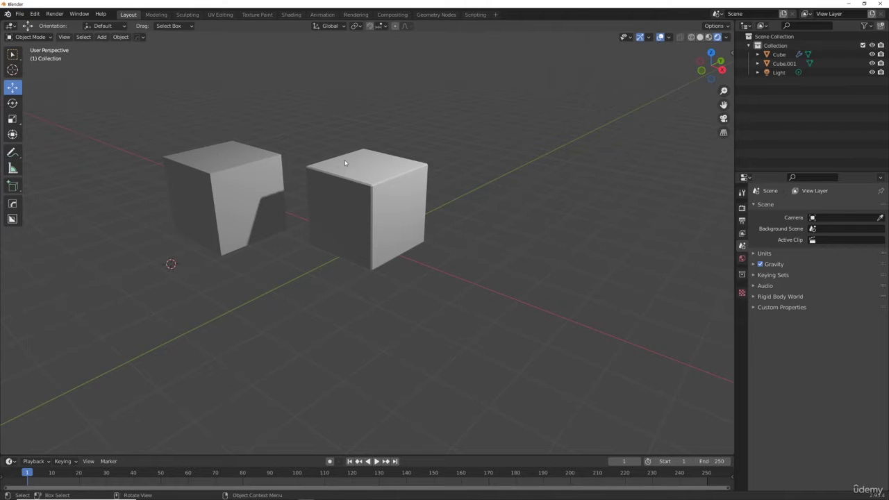
Step: Select the bevelled cube and then the plain cube to compare their edges under rendered lighting
{"action": "left_click", "coordinate": [371, 179]}
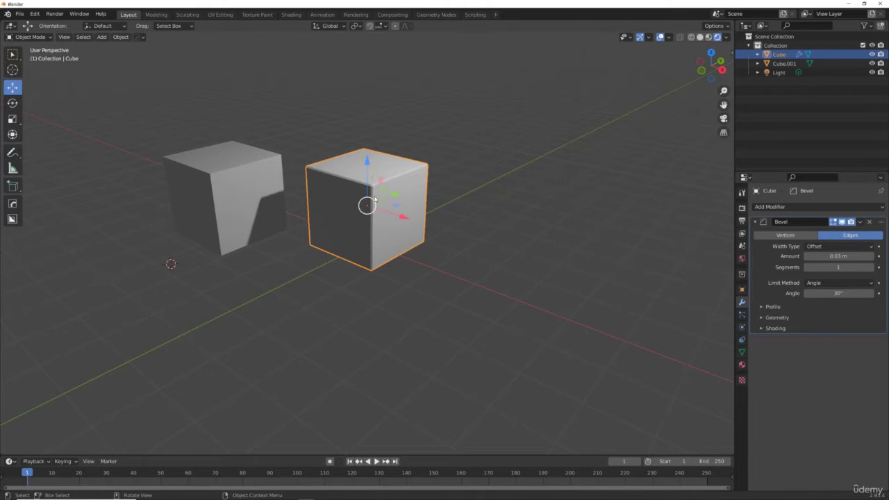
{"action": "left_click", "coordinate": [214, 168]}
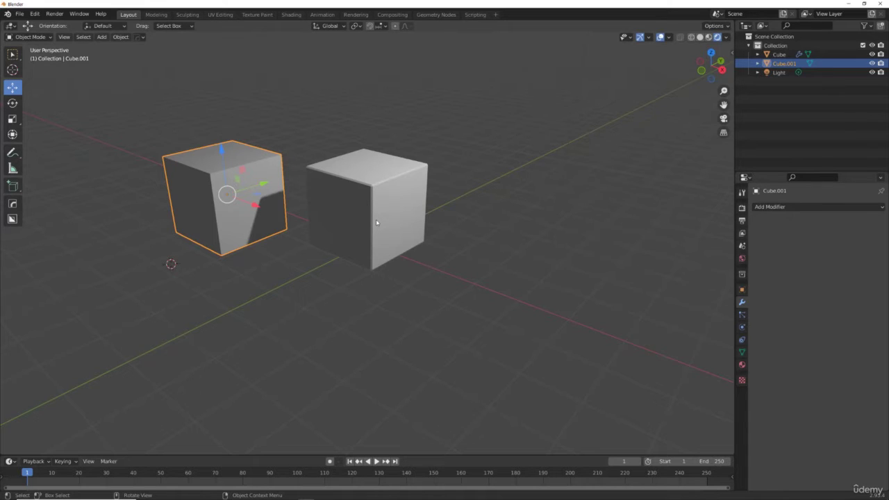
Step: Compare the bevelled cube's edges with the plain cube's up close, leaving the bevelled cube selected
{"action": "left_click", "coordinate": [382, 217]}
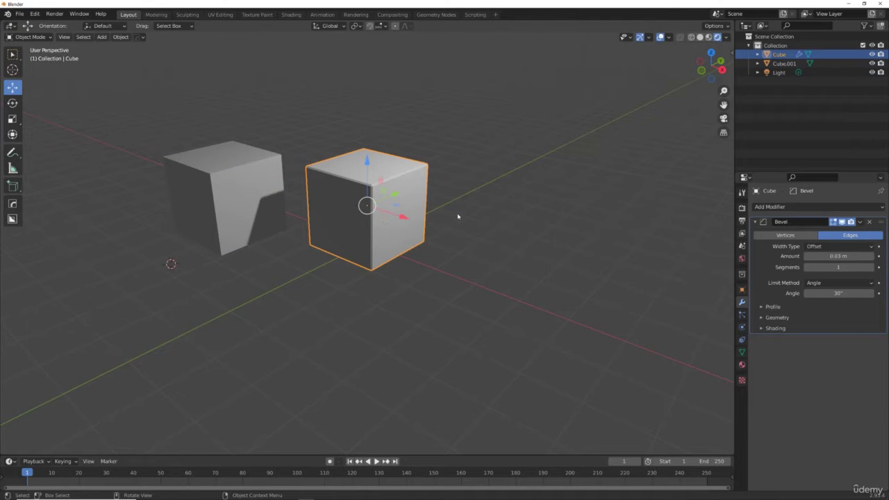
{"action": "scroll", "coordinate": [449, 165], "scroll_direction": "up", "scroll_amount": 4}
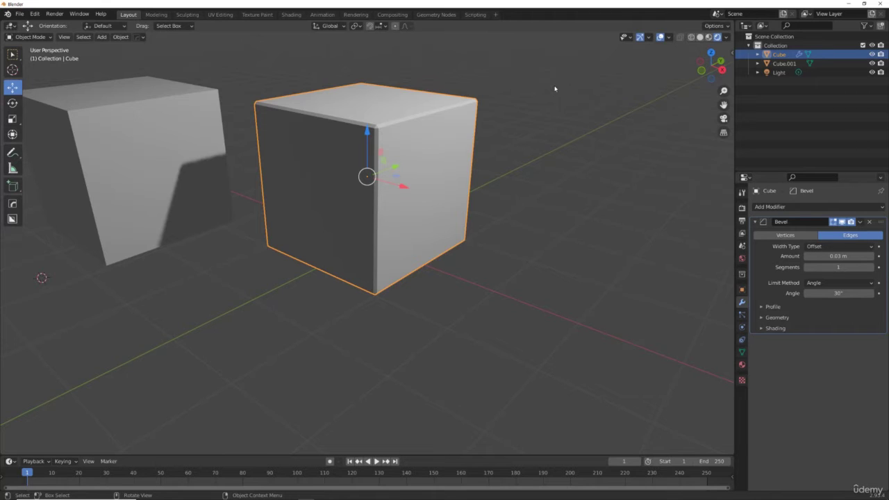
{"action": "scroll", "coordinate": [543, 67], "scroll_direction": "down", "scroll_amount": 4}
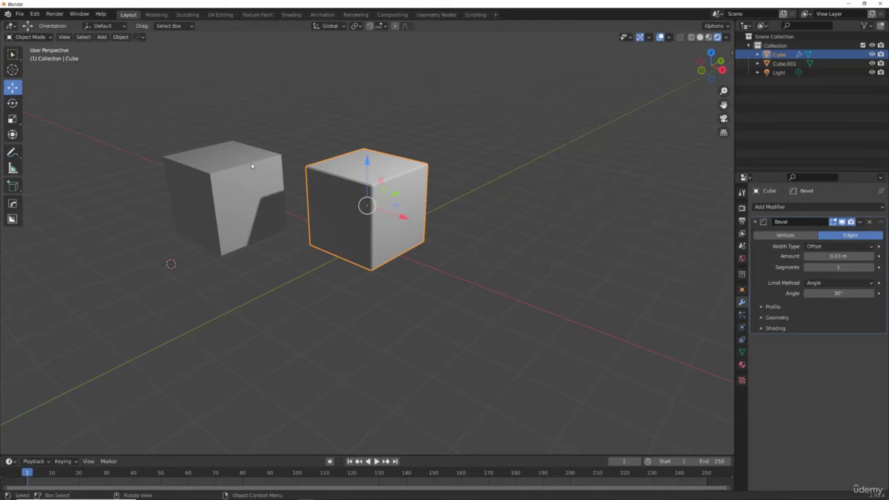
{"action": "left_click", "coordinate": [252, 168]}
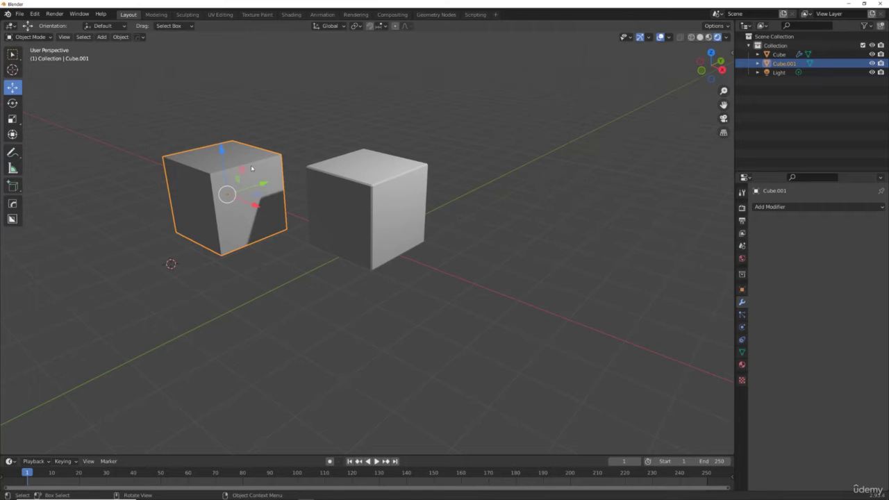
{"action": "left_click", "coordinate": [373, 201]}
{"action": "scroll", "coordinate": [326, 178], "scroll_direction": "up", "scroll_amount": 4}
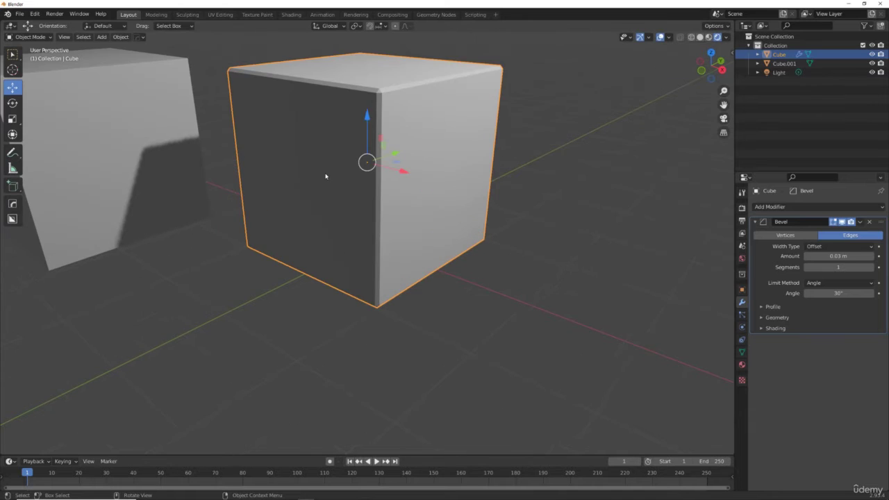
{"action": "scroll", "coordinate": [325, 176], "scroll_direction": "down", "scroll_amount": 2}
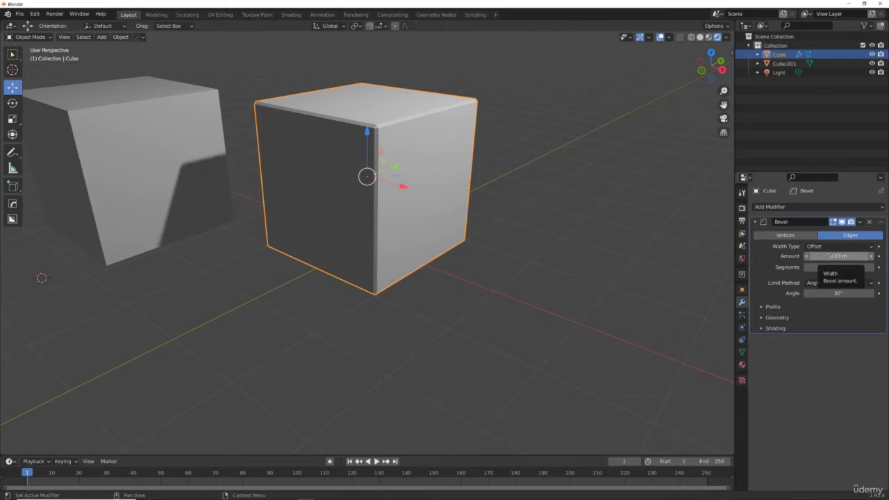
Step: Inspect the bevelled cube's underlying mesh in Edit Mode and return to Object Mode
{"action": "left_click_drag", "start_coordinate": [827, 256], "coordinate": [861, 256]}
{"action": "key", "text": "Escape"}
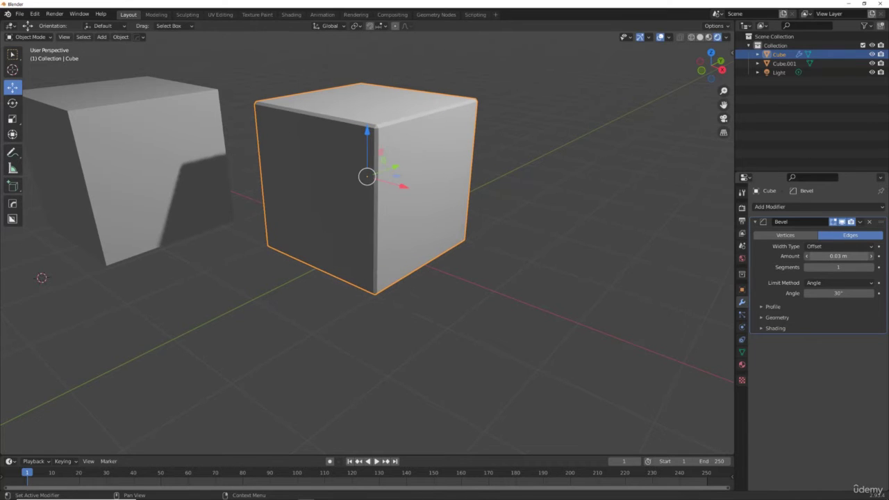
{"action": "left_click", "coordinate": [31, 38]}
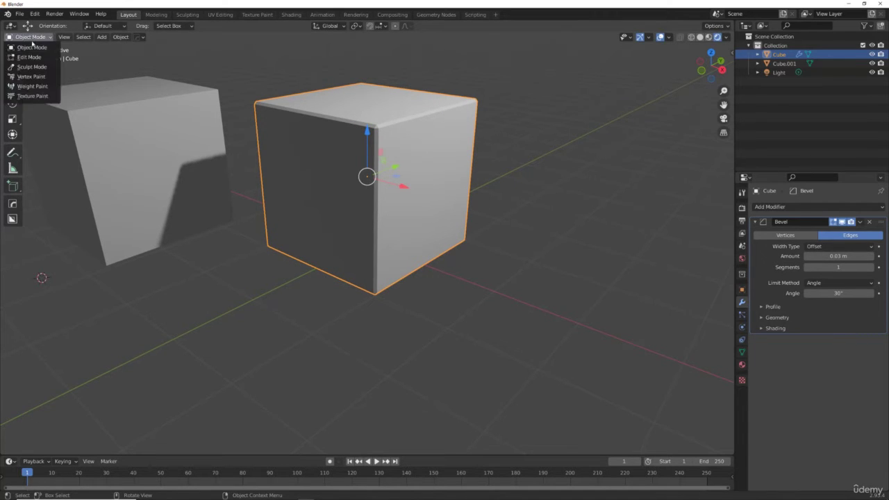
{"action": "left_click", "coordinate": [35, 58]}
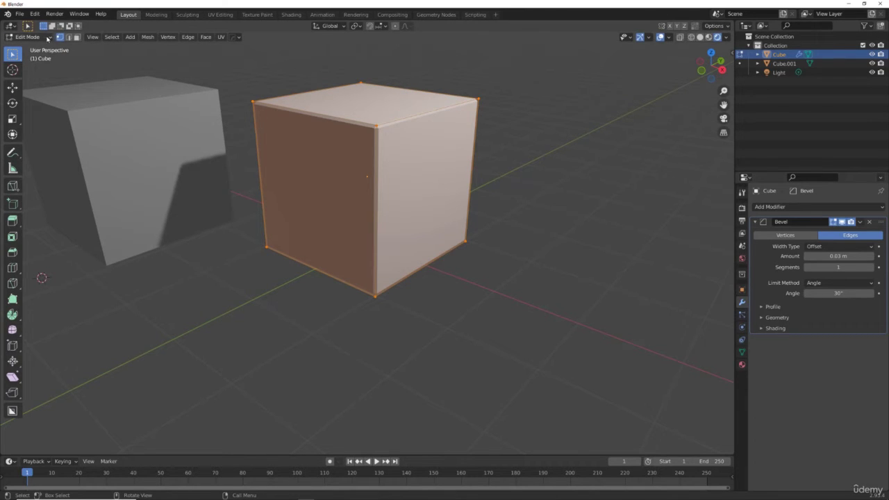
{"action": "left_click", "coordinate": [32, 37]}
{"action": "left_click", "coordinate": [31, 47]}
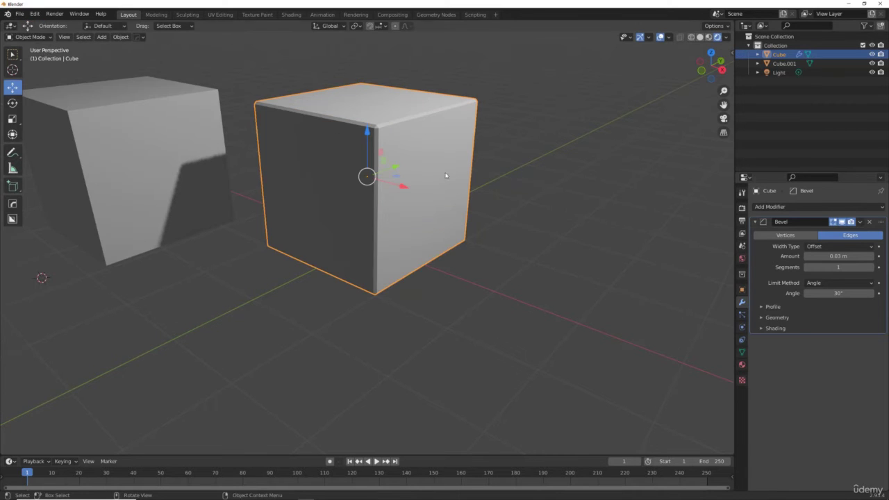
Step: Set the Bevel modifier's amount to 0.38 m, check the cube's mesh in Edit Mode and return to Object Mode
{"action": "left_click_drag", "start_coordinate": [838, 256], "coordinate": [874, 255]}
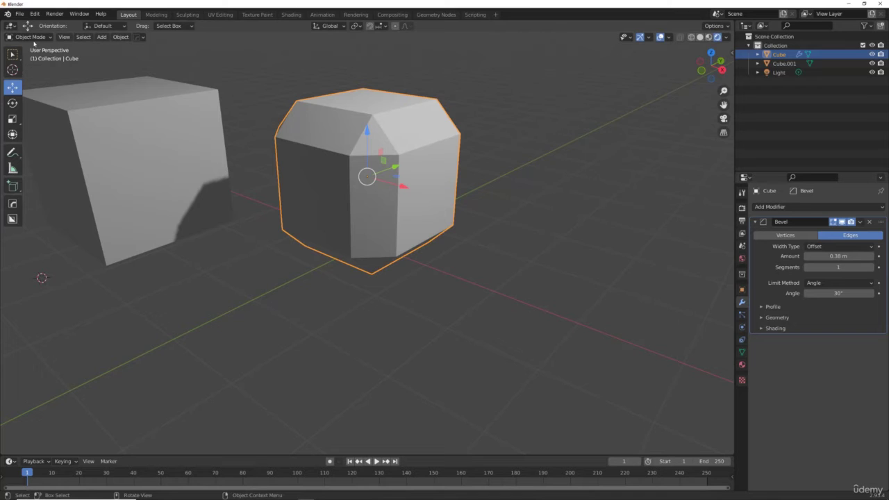
{"action": "left_click", "coordinate": [33, 38]}
{"action": "left_click", "coordinate": [36, 58]}
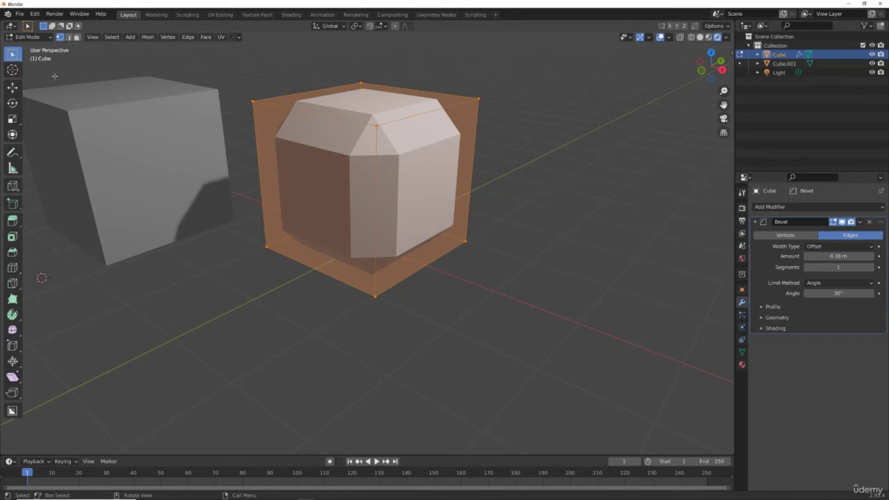
{"action": "left_click", "coordinate": [31, 37]}
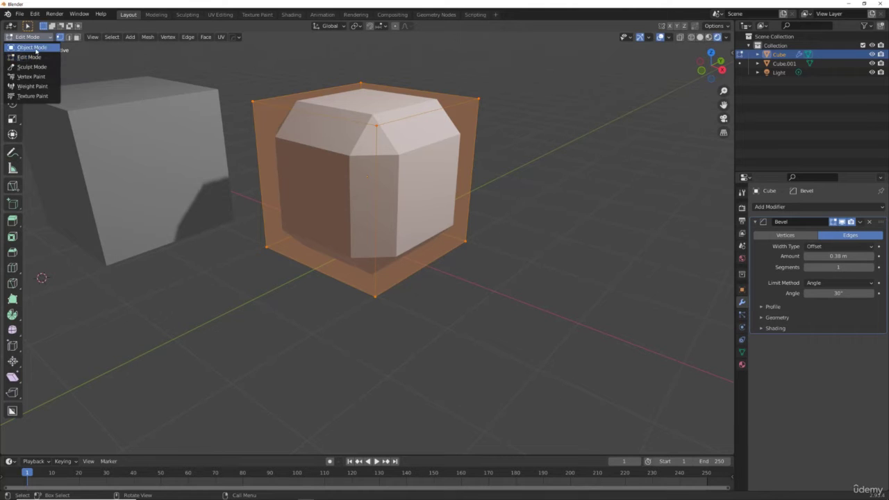
{"action": "left_click", "coordinate": [32, 47]}
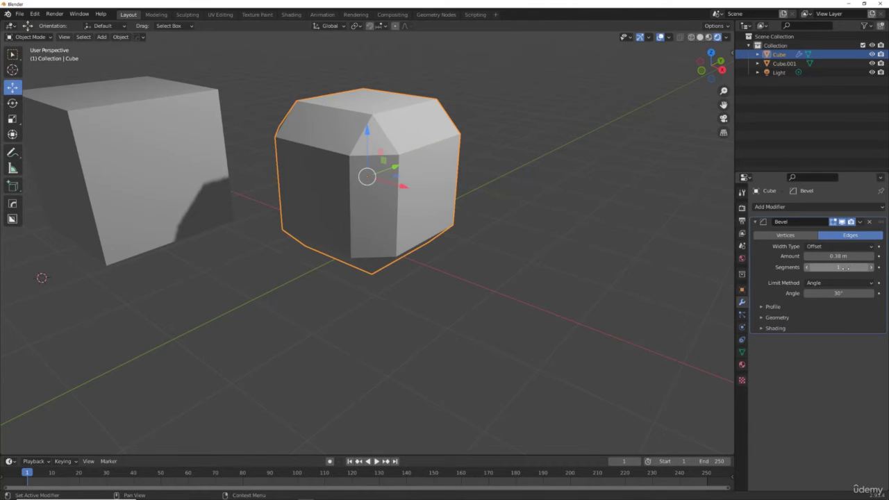
Step: Set the Bevel modifier's segments to 9, check the cube's mesh in Edit Mode and return to Object Mode
{"action": "left_click_drag", "start_coordinate": [847, 267], "coordinate": [885, 268]}
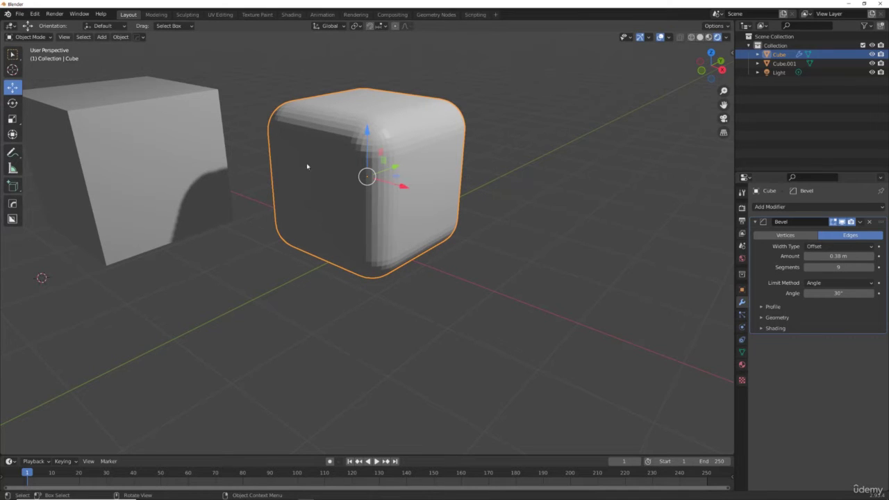
{"action": "left_click", "coordinate": [26, 38]}
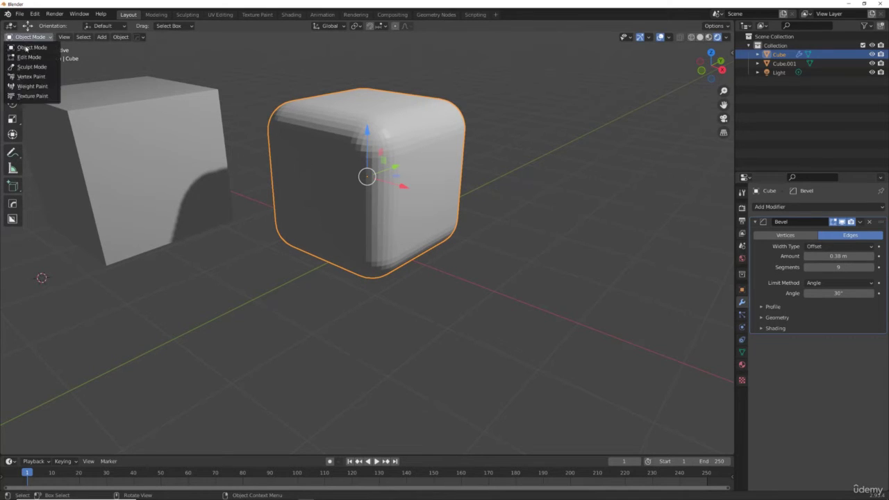
{"action": "left_click", "coordinate": [29, 57]}
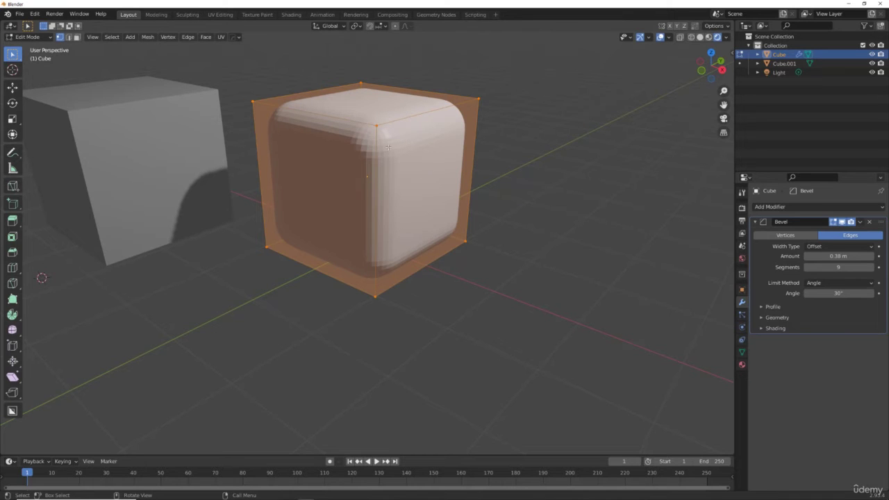
{"action": "left_click", "coordinate": [43, 37]}
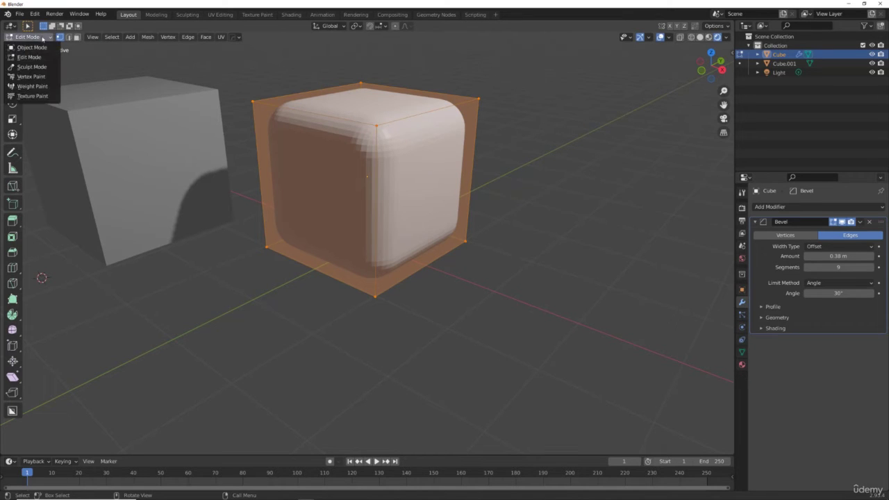
{"action": "left_click", "coordinate": [32, 47]}
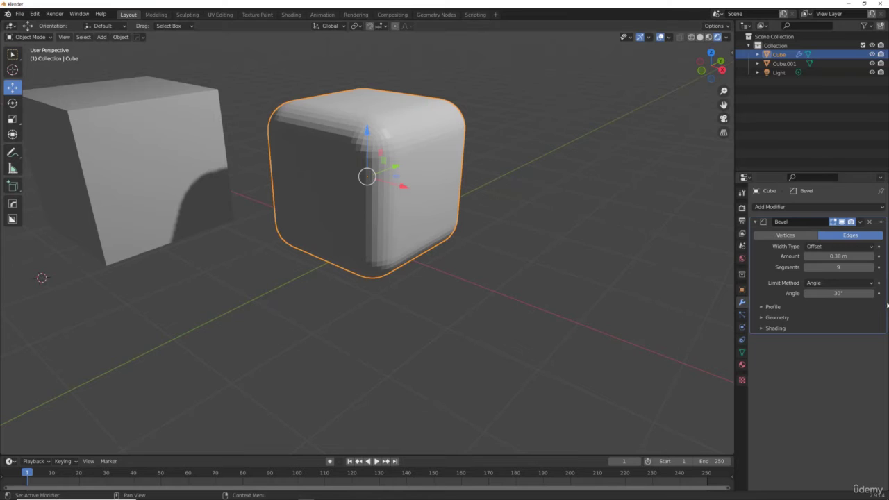
Step: Apply the Bevel modifier to the cube and examine its bevel geometry in Edit Mode
{"action": "left_click", "coordinate": [860, 222]}
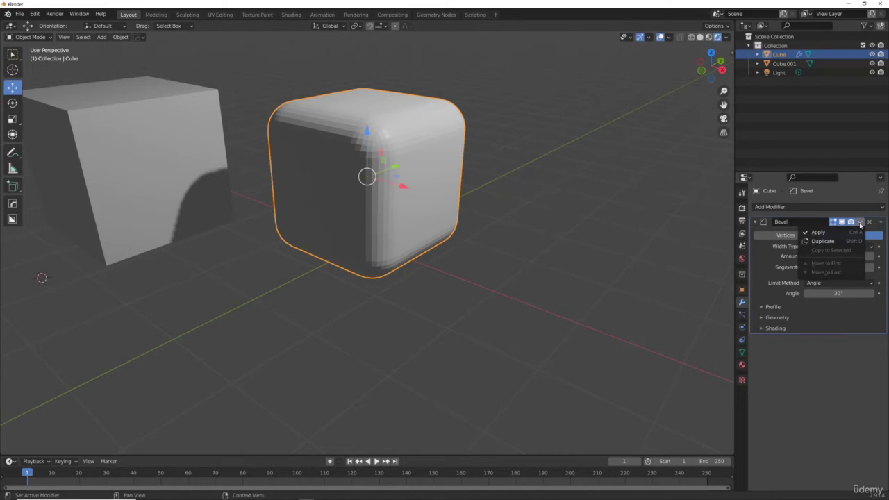
{"action": "left_click", "coordinate": [840, 235]}
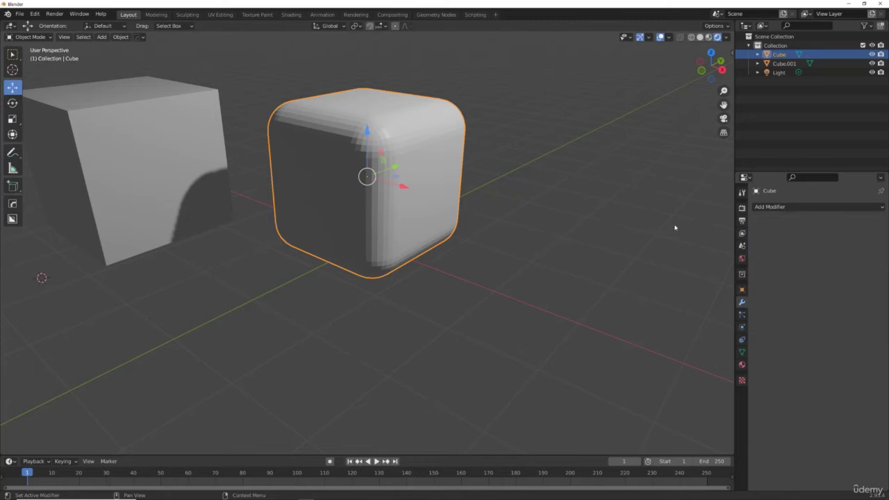
{"action": "left_click", "coordinate": [31, 37]}
{"action": "left_click", "coordinate": [36, 51]}
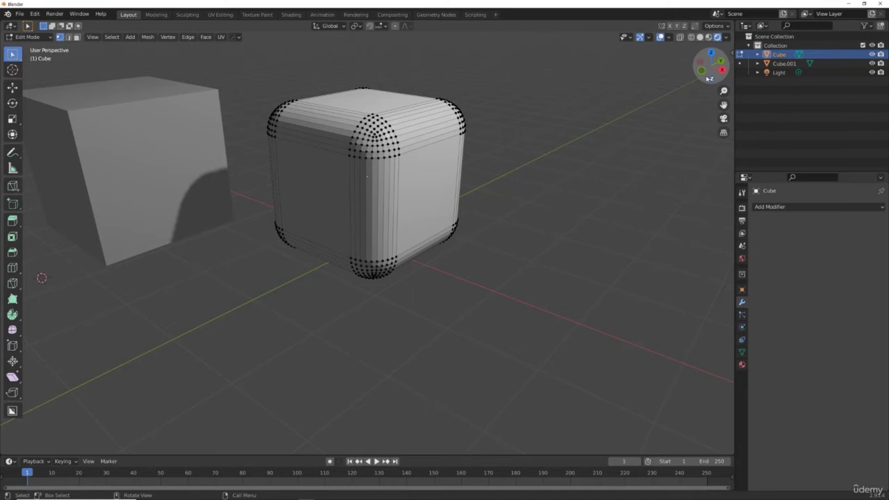
{"action": "left_click_drag", "start_coordinate": [707, 79], "coordinate": [649, 93]}
{"action": "middle_click_drag", "start_coordinate": [368, 312], "coordinate": [532, 96]}
{"action": "scroll", "coordinate": [532, 95], "scroll_direction": "up", "scroll_amount": 2}
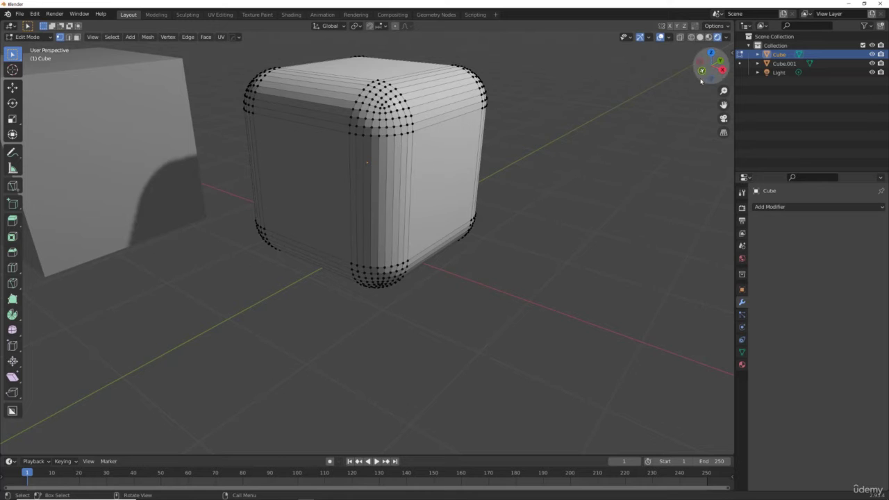
{"action": "mouse_move", "coordinate": [703, 82]}
{"action": "left_mouse_down"}
{"action": "mouse_move", "coordinate": [611, 84]}
{"action": "mouse_move", "coordinate": [701, 84]}
{"action": "left_mouse_up"}
{"action": "scroll", "coordinate": [618, 167], "scroll_direction": "down", "scroll_amount": 5}
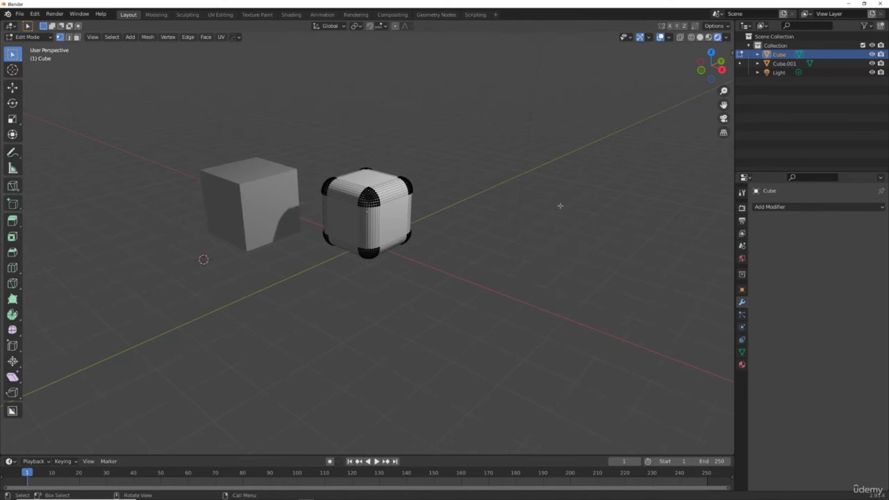
Step: Leave Edit Mode on the rounded cube and open the plain cube in Edit Mode, framed close up
{"action": "left_click", "coordinate": [28, 36]}
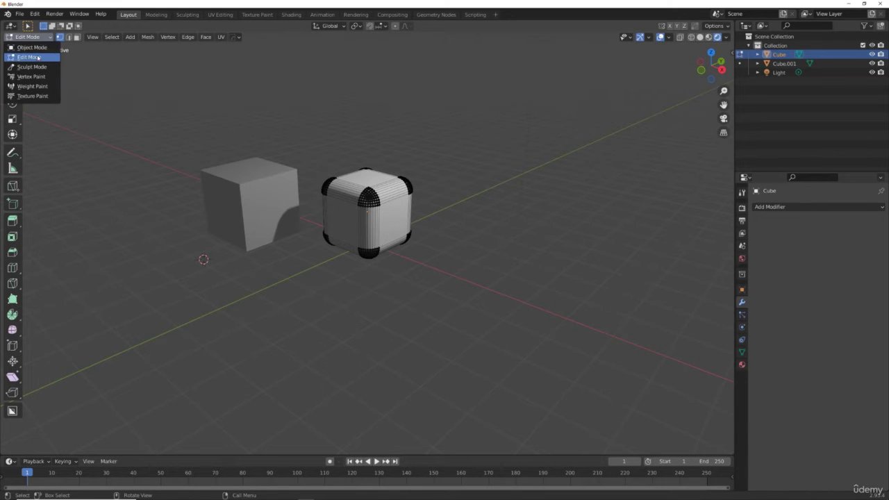
{"action": "left_click", "coordinate": [34, 58]}
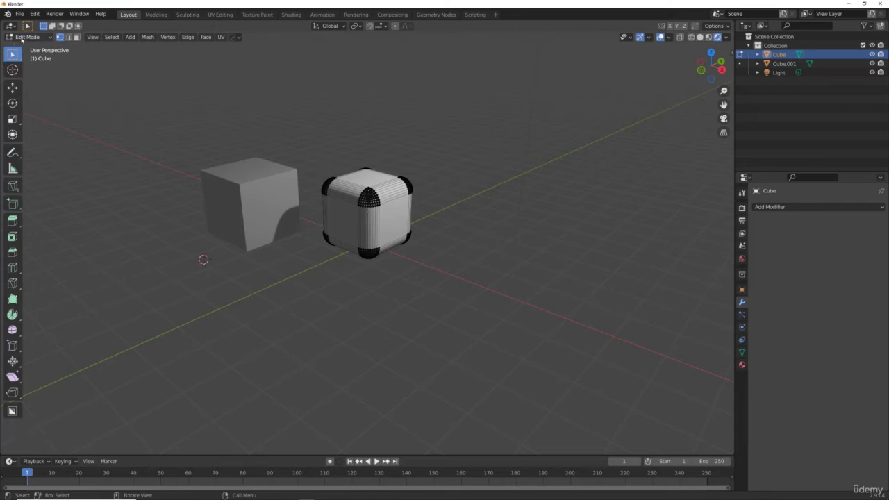
{"action": "left_click", "coordinate": [28, 36]}
{"action": "left_click", "coordinate": [33, 47]}
{"action": "left_click", "coordinate": [264, 180]}
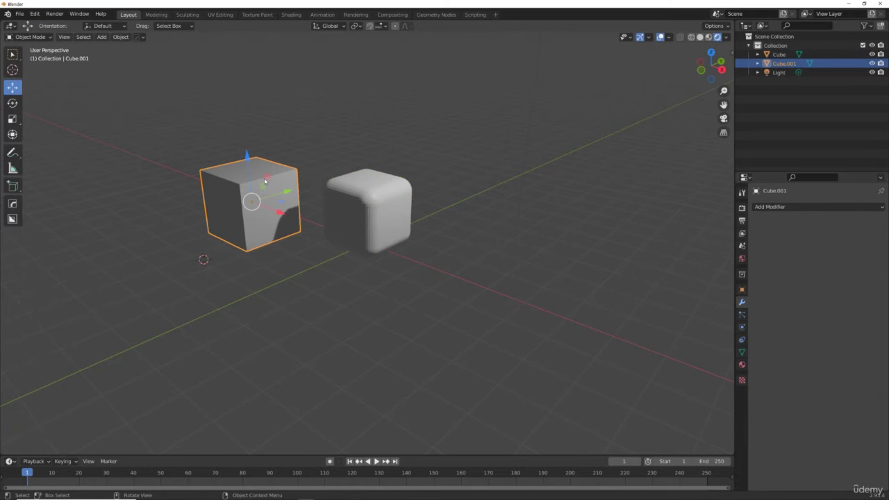
{"action": "left_click", "coordinate": [31, 37]}
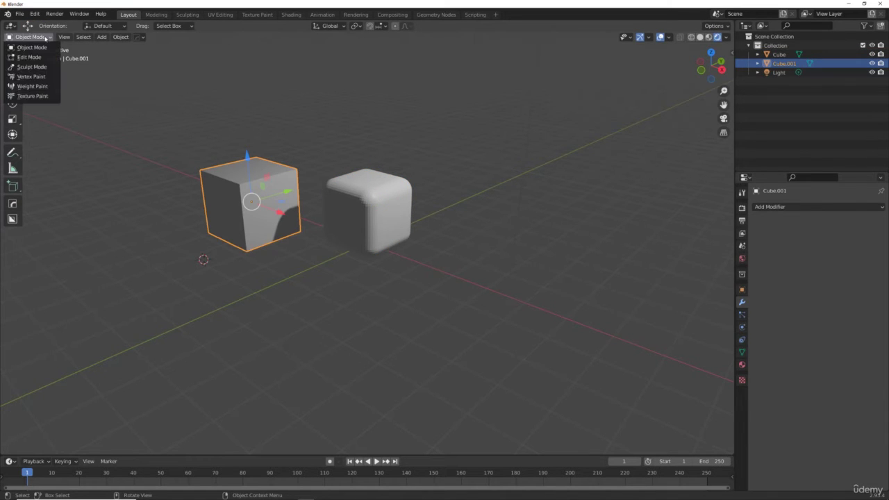
{"action": "left_click", "coordinate": [32, 57]}
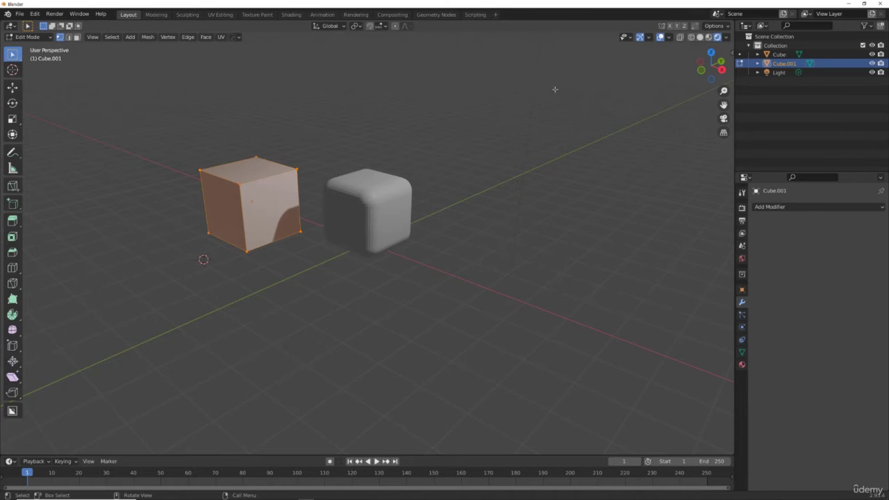
{"action": "scroll", "coordinate": [308, 90], "scroll_direction": "up", "scroll_amount": 3}
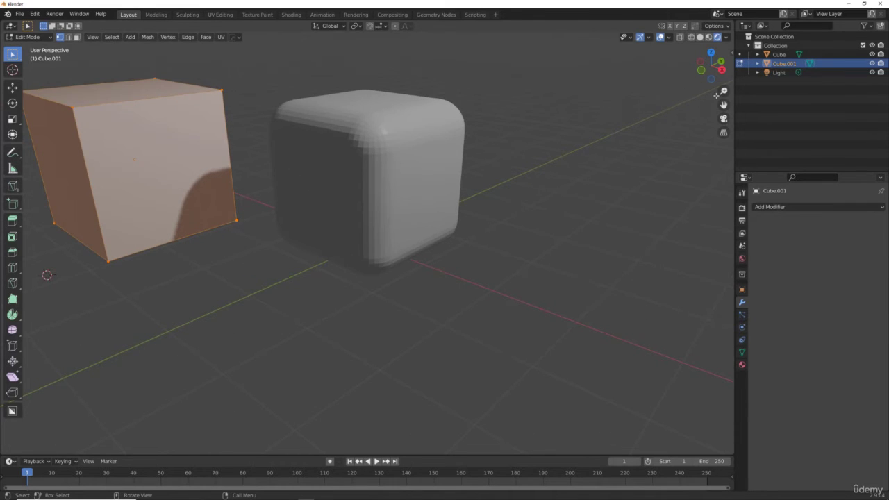
{"action": "left_click_drag", "start_coordinate": [723, 104], "coordinate": [600, 128]}
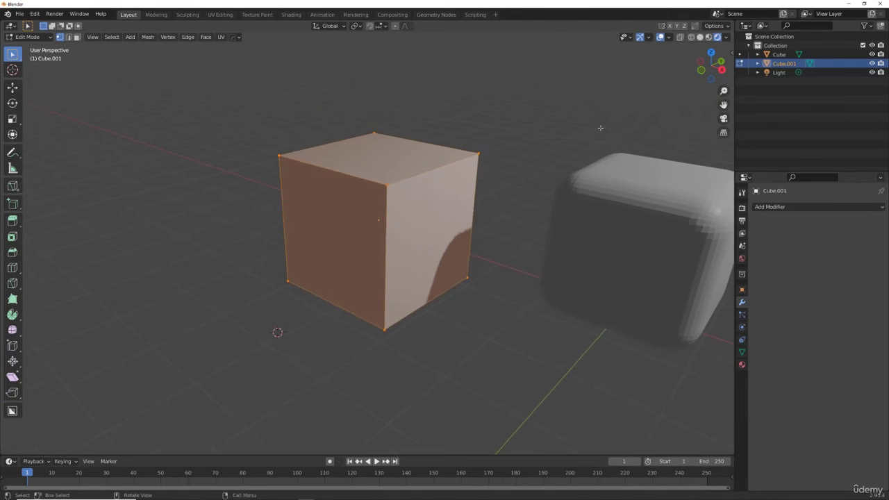
Step: Bevel one upper edge of the plain cube with the Bevel tool in edge select mode, and bevel the resulting strip again
{"action": "left_click", "coordinate": [68, 36]}
{"action": "key", "text": "alt+a"}
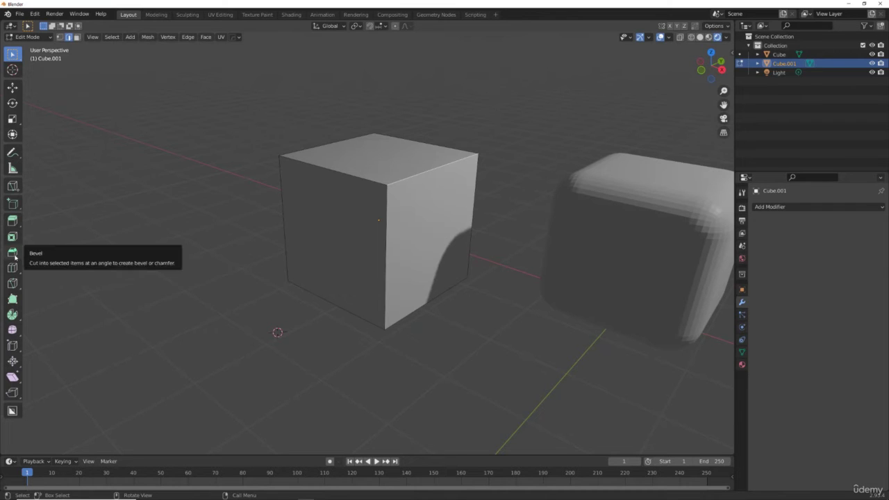
{"action": "left_click", "coordinate": [16, 256]}
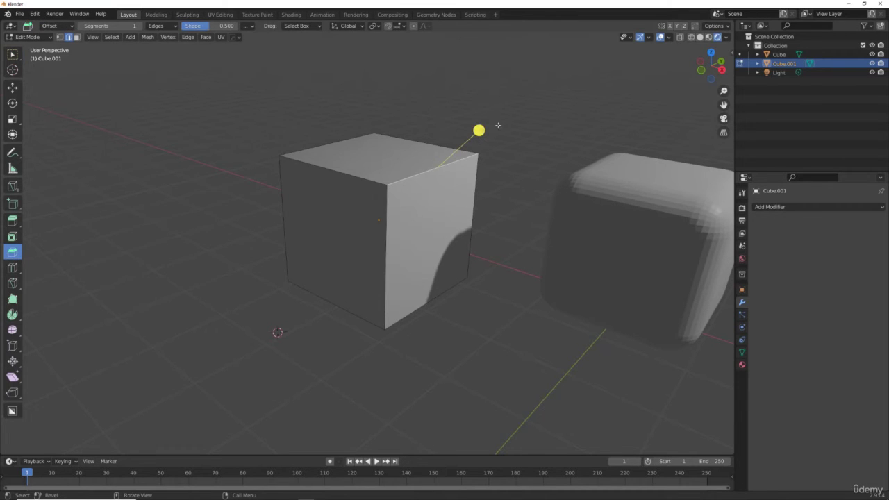
{"action": "left_click_drag", "start_coordinate": [479, 130], "coordinate": [497, 133]}
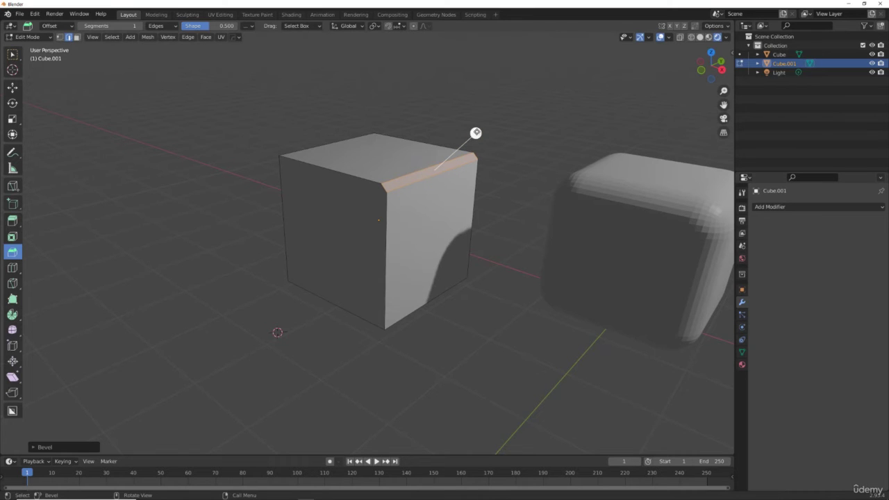
{"action": "left_click_drag", "start_coordinate": [475, 133], "coordinate": [511, 114]}
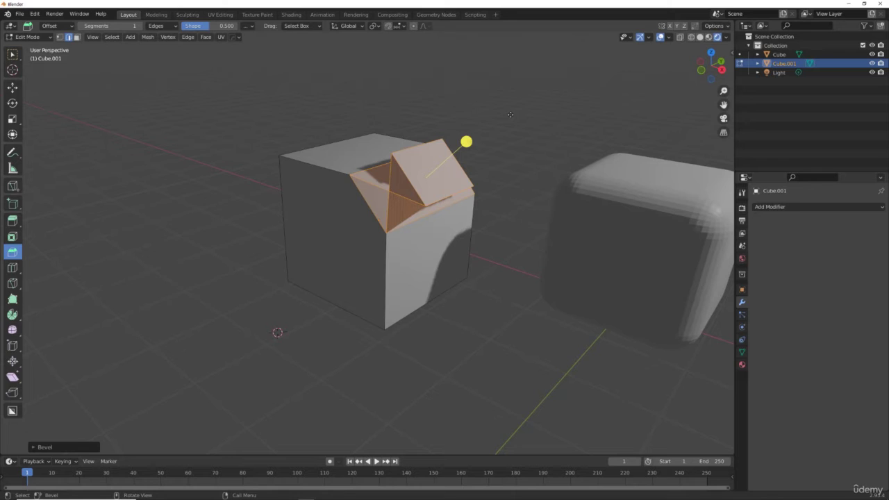
Step: Undo both bevels on the plain cube's upper edge and bevel that edge once with a wider offset
{"action": "key", "text": "ctrl+z"}
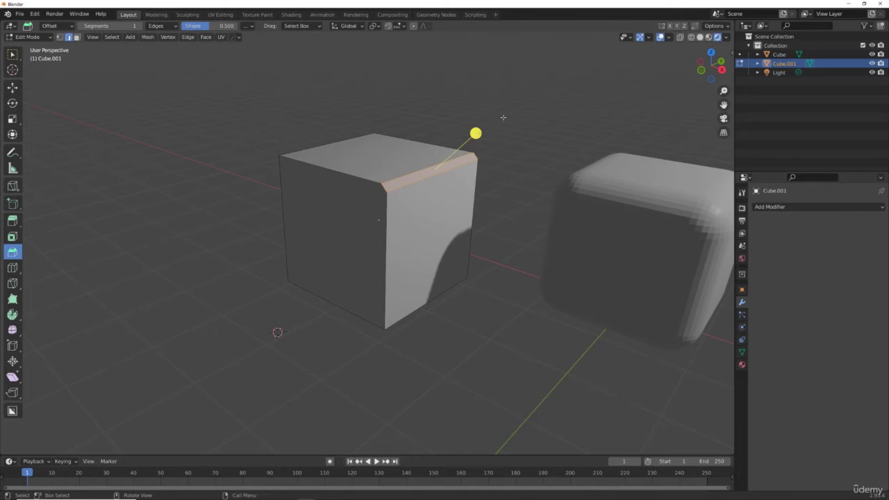
{"action": "key", "text": "ctrl+z"}
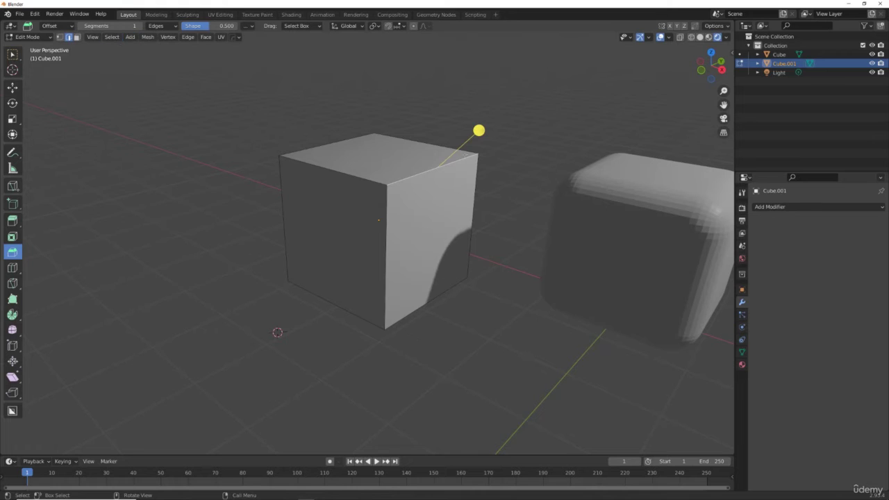
{"action": "left_click_drag", "start_coordinate": [476, 135], "coordinate": [516, 144]}
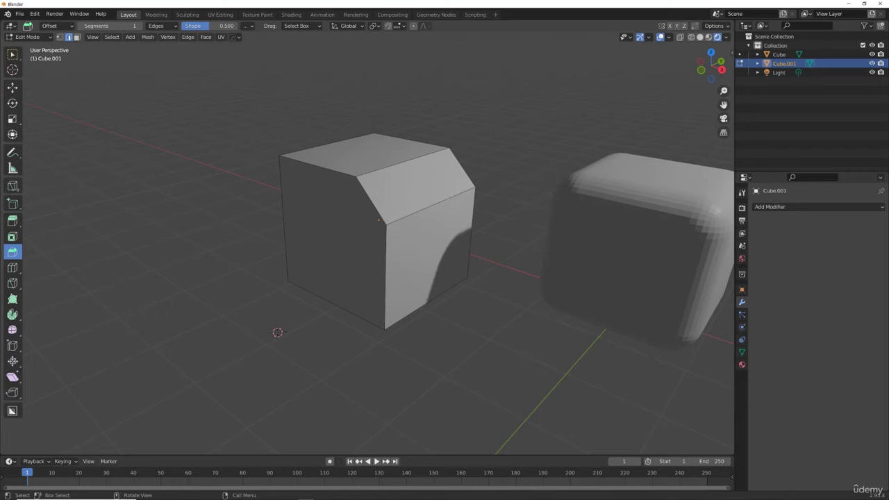
Step: Bevel the adjoining upper edge of the cube with a narrow offset and clear the selection
{"action": "left_click", "coordinate": [322, 168]}
{"action": "left_click_drag", "start_coordinate": [278, 127], "coordinate": [265, 117]}
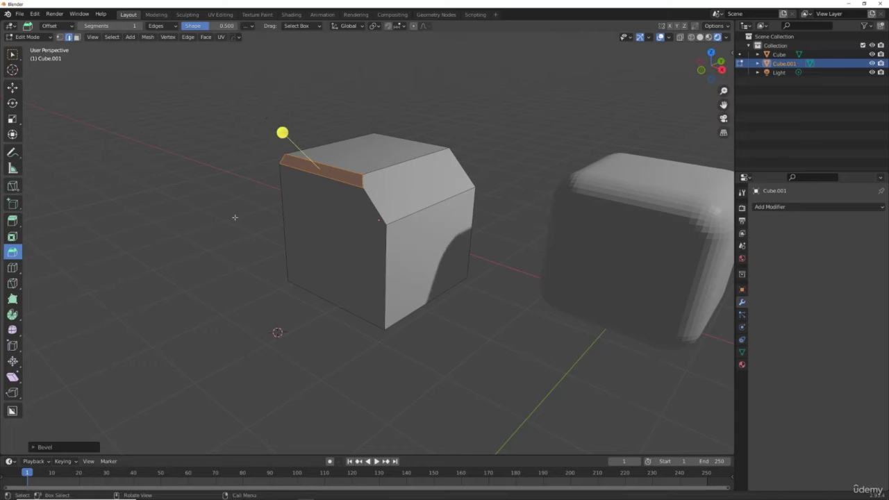
{"action": "left_click", "coordinate": [489, 153]}
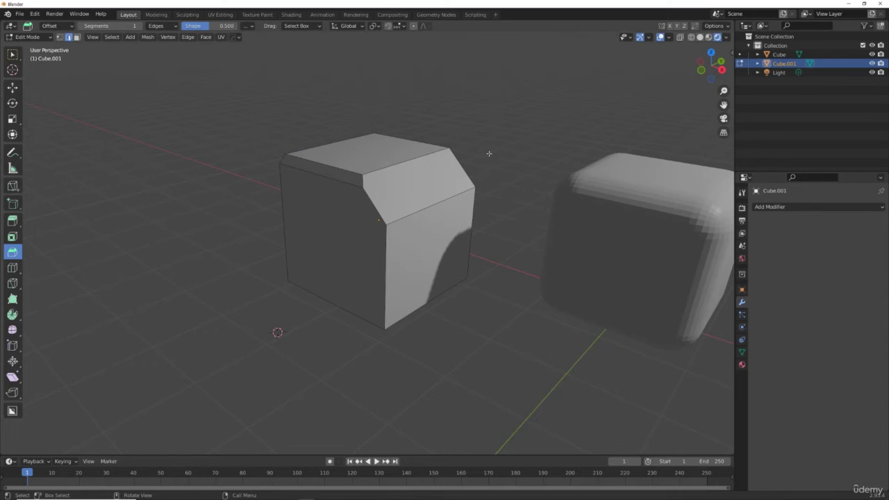
Step: Switch to vertex select mode and try to bevel an upper corner vertex on the unchamfered side of the cube
{"action": "left_click", "coordinate": [60, 36]}
{"action": "left_click_drag", "start_coordinate": [709, 68], "coordinate": [677, 100]}
{"action": "scroll", "coordinate": [531, 259], "scroll_direction": "up", "scroll_amount": 4}
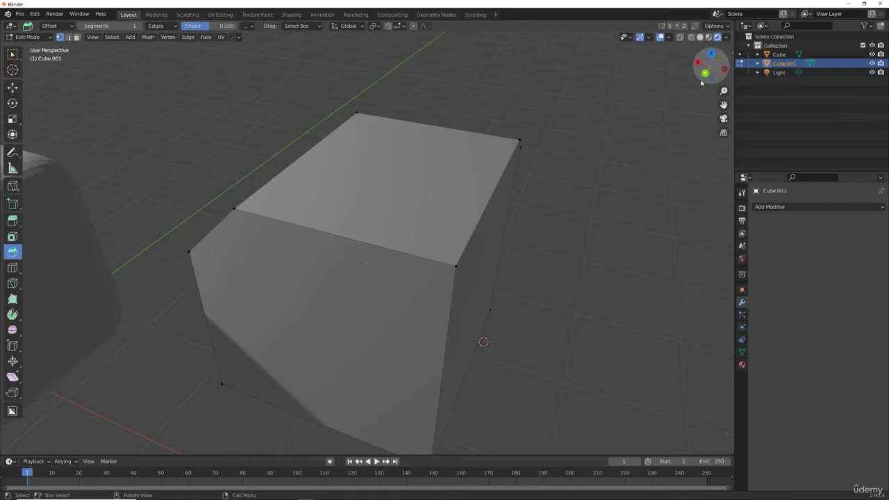
{"action": "left_click_drag", "start_coordinate": [694, 71], "coordinate": [704, 79]}
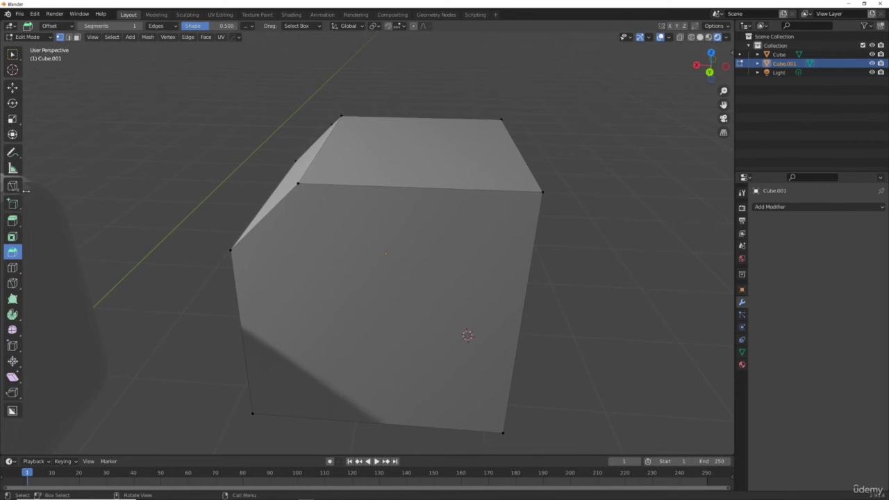
{"action": "left_click", "coordinate": [520, 193]}
{"action": "left_click_drag", "start_coordinate": [597, 171], "coordinate": [629, 155]}
{"action": "left_click_drag", "start_coordinate": [694, 81], "coordinate": [694, 80]}
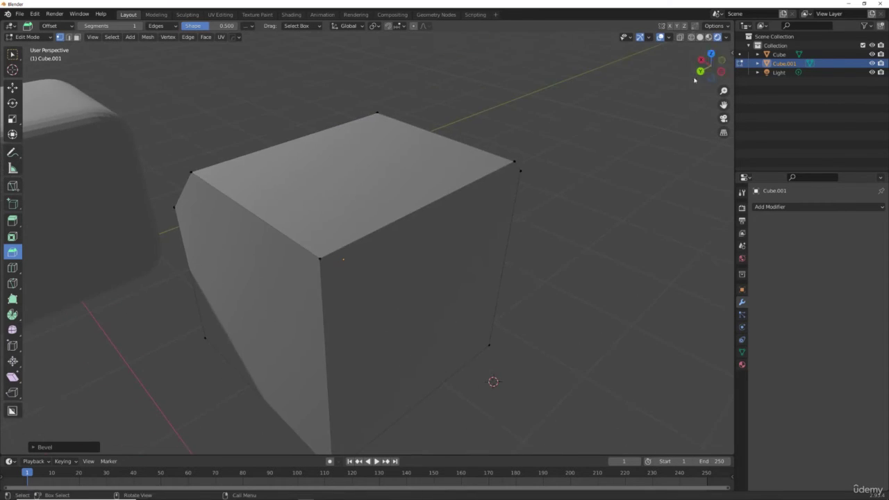
Step: Try to bevel several other corner vertices around the cube's upper face with the Bevel tool affecting edges
{"action": "left_click", "coordinate": [321, 261]}
{"action": "mouse_move", "coordinate": [319, 261]}
{"action": "left_mouse_down"}
{"action": "mouse_move", "coordinate": [277, 270]}
{"action": "mouse_move", "coordinate": [338, 239]}
{"action": "mouse_move", "coordinate": [321, 256]}
{"action": "mouse_move", "coordinate": [325, 247]}
{"action": "left_mouse_up"}
{"action": "left_click_drag", "start_coordinate": [514, 162], "coordinate": [603, 109]}
{"action": "left_click", "coordinate": [522, 170]}
{"action": "left_click_drag", "start_coordinate": [582, 154], "coordinate": [530, 209]}
{"action": "left_click_drag", "start_coordinate": [700, 72], "coordinate": [633, 122]}
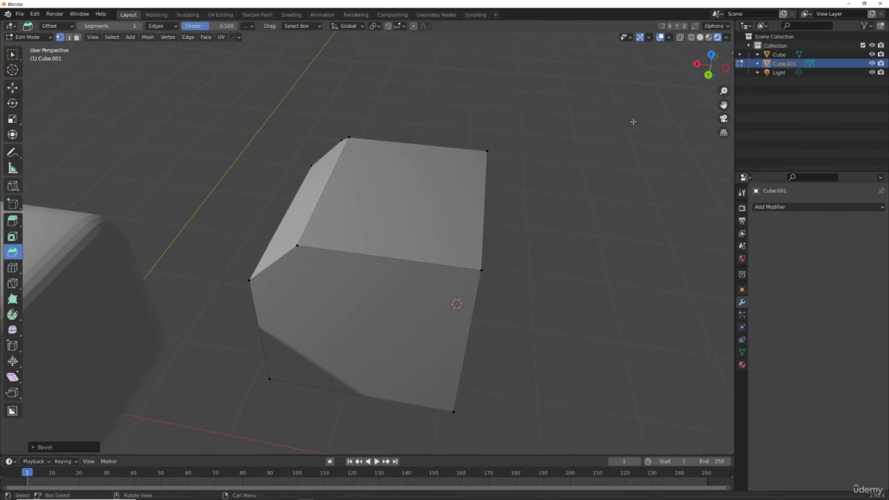
Step: Set the Bevel tool's segments to 3 and try to bevel the near upper corner vertex of the cube
{"action": "left_click", "coordinate": [139, 28]}
{"action": "left_click", "coordinate": [139, 29]}
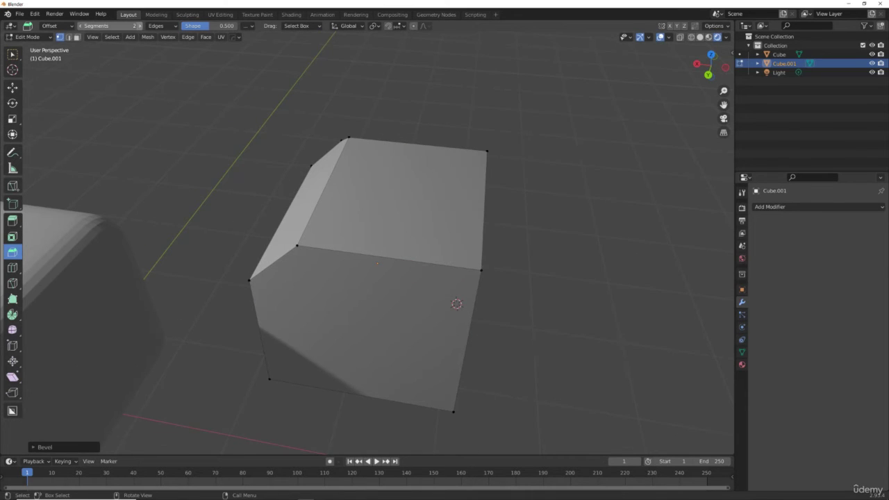
{"action": "left_click", "coordinate": [483, 270]}
{"action": "mouse_move", "coordinate": [525, 272]}
{"action": "left_mouse_down"}
{"action": "mouse_move", "coordinate": [546, 272]}
{"action": "mouse_move", "coordinate": [499, 286]}
{"action": "mouse_move", "coordinate": [493, 271]}
{"action": "mouse_move", "coordinate": [525, 272]}
{"action": "left_mouse_up"}
{"action": "left_click", "coordinate": [483, 220]}
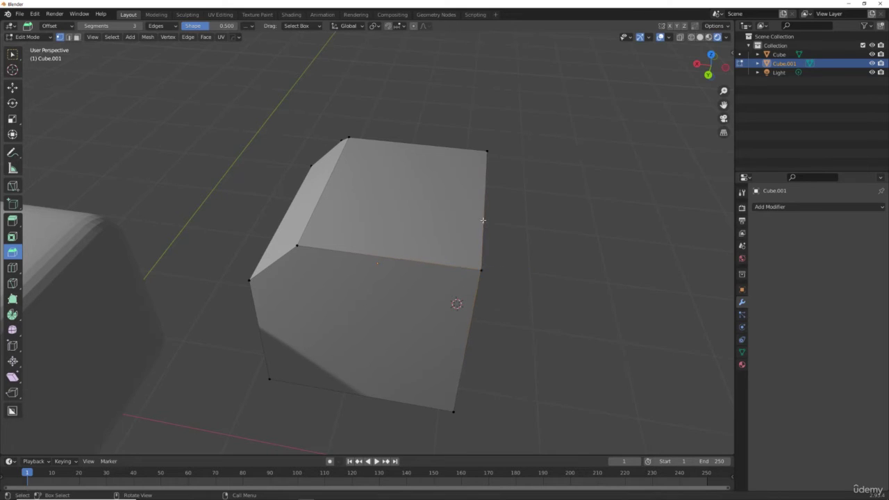
{"action": "left_click", "coordinate": [477, 278]}
Step: Deselect everything and try to bevel the upper vertex at the far end of the wide chamfer
{"action": "key", "text": "alt+a"}
{"action": "left_click", "coordinate": [347, 137]}
{"action": "left_click", "coordinate": [333, 76]}
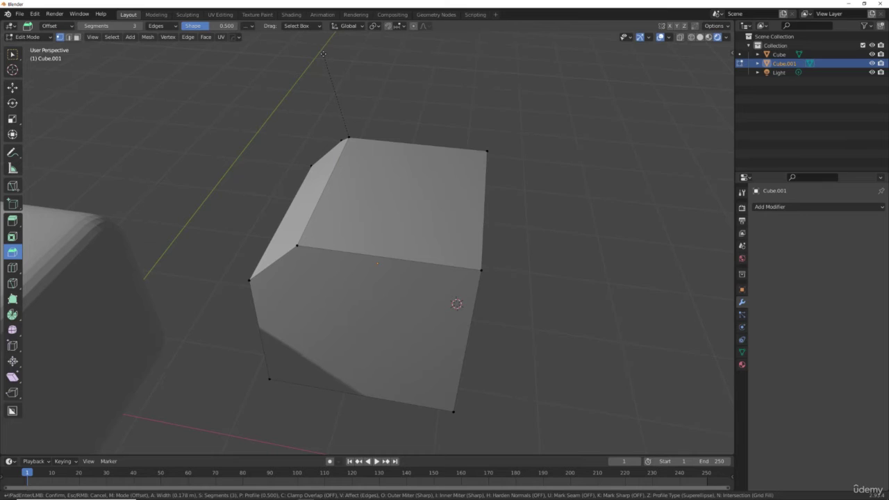
{"action": "left_click", "coordinate": [276, 114]}
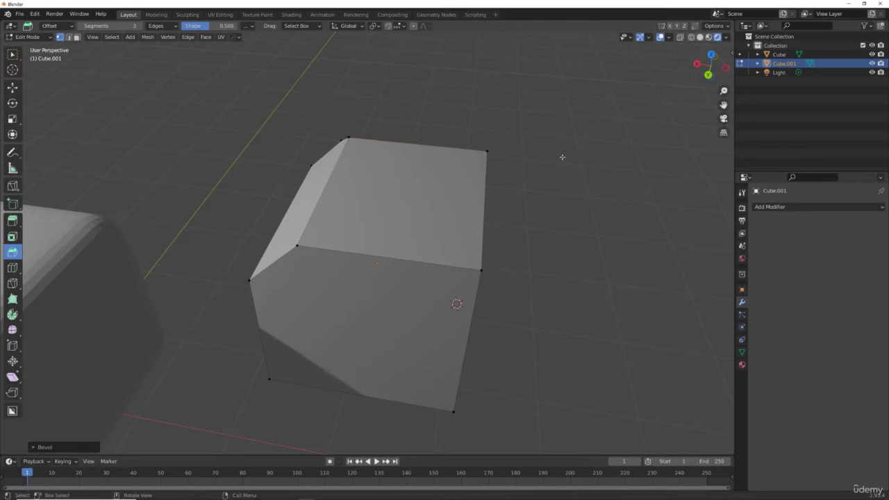
Step: Set the Bevel tool to affect Vertices and round the cube's far upper corner vertex using 3 segments
{"action": "left_click", "coordinate": [167, 26]}
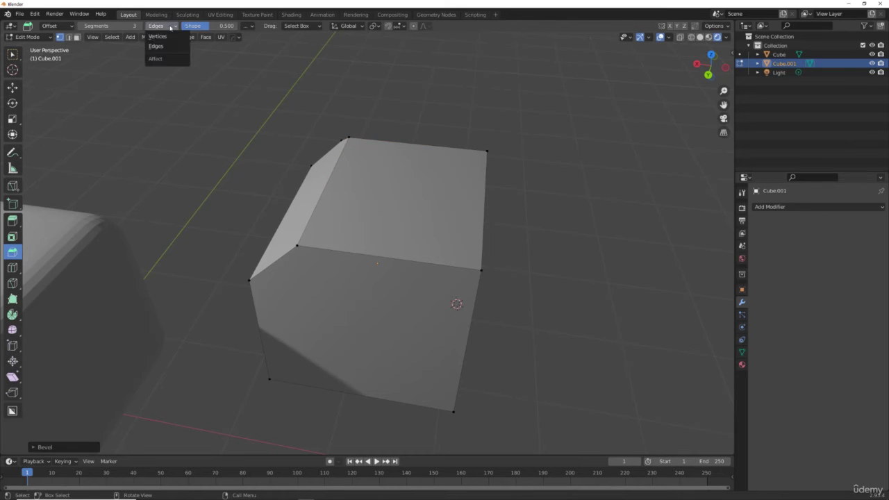
{"action": "left_click", "coordinate": [170, 35]}
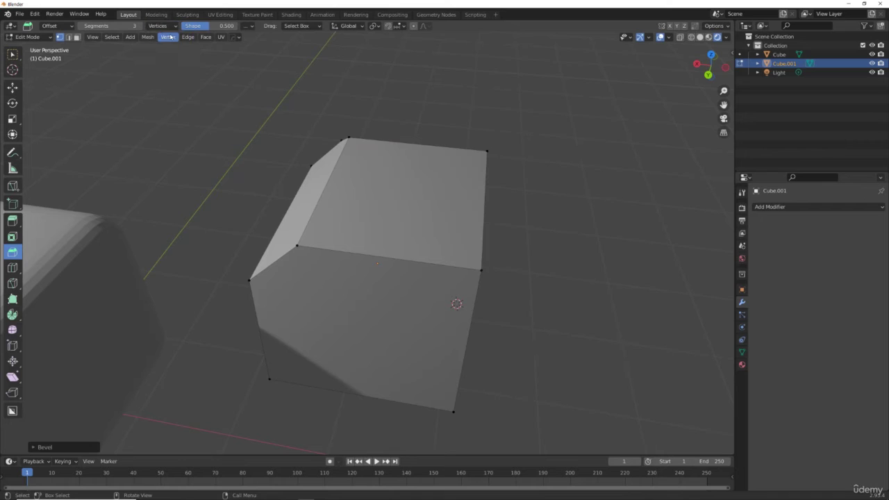
{"action": "left_click", "coordinate": [489, 148]}
{"action": "left_click_drag", "start_coordinate": [534, 105], "coordinate": [574, 85]}
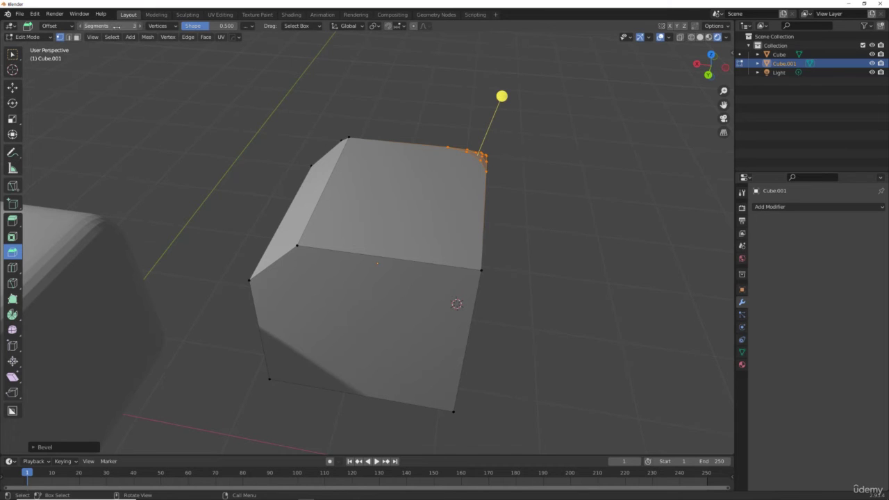
Step: Set the Bevel tool's segments to 1 and bevel the other sharp upper corner vertex into a flat cut
{"action": "left_click", "coordinate": [223, 166]}
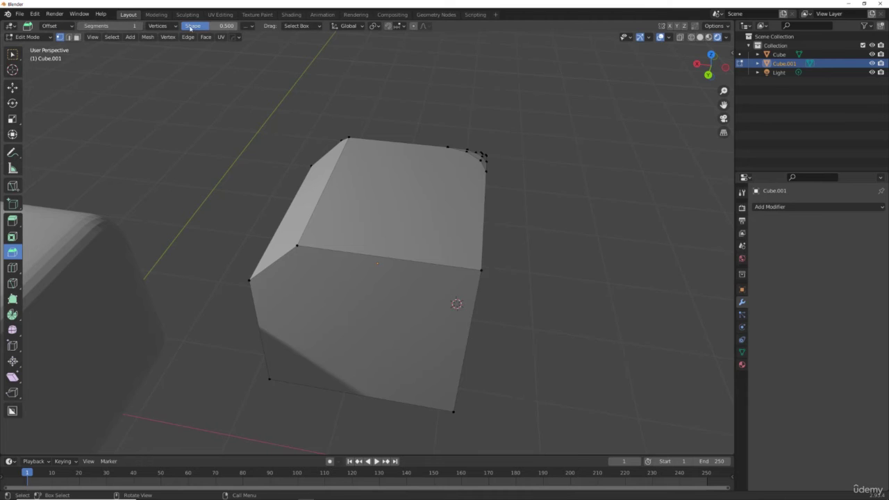
{"action": "scroll", "coordinate": [610, 123], "scroll_direction": "down", "scroll_amount": 3}
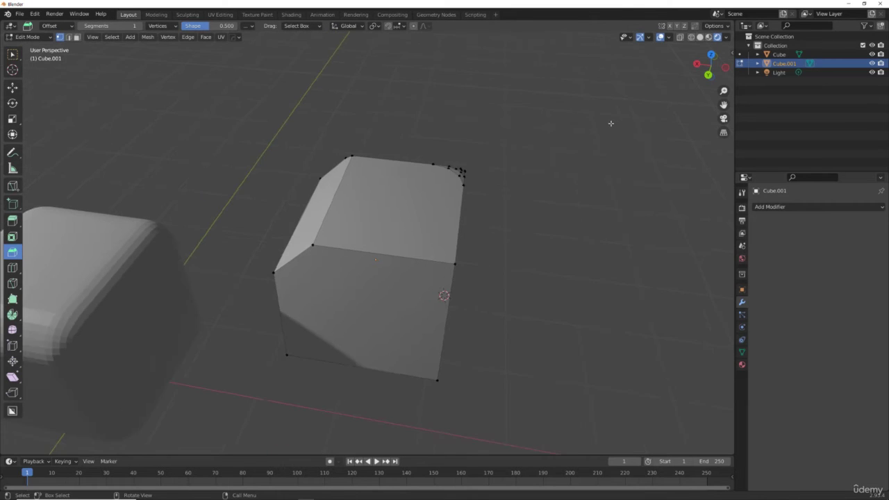
{"action": "mouse_move", "coordinate": [711, 62]}
{"action": "left_mouse_down"}
{"action": "mouse_move", "coordinate": [663, 66]}
{"action": "mouse_move", "coordinate": [701, 67]}
{"action": "left_mouse_up"}
{"action": "scroll", "coordinate": [548, 215], "scroll_direction": "up", "scroll_amount": 3}
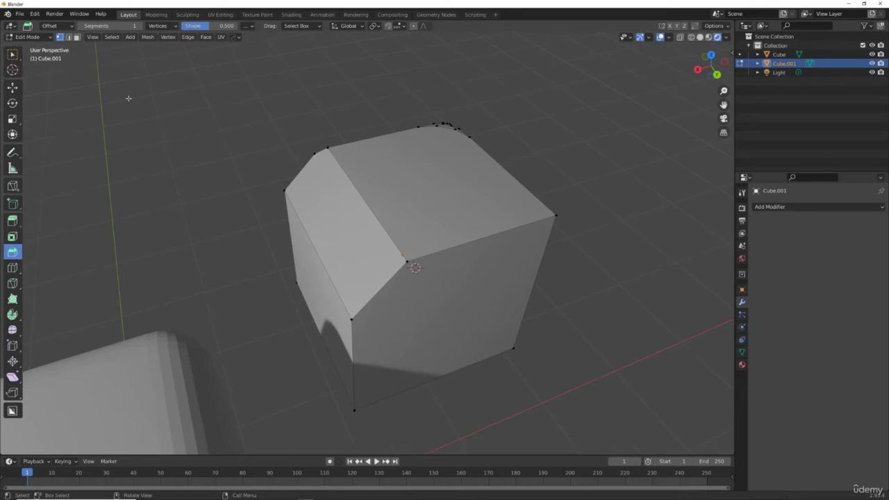
{"action": "left_click", "coordinate": [72, 27]}
{"action": "left_click", "coordinate": [557, 213]}
{"action": "left_click_drag", "start_coordinate": [620, 199], "coordinate": [661, 187]}
{"action": "scroll", "coordinate": [586, 146], "scroll_direction": "down", "scroll_amount": 3}
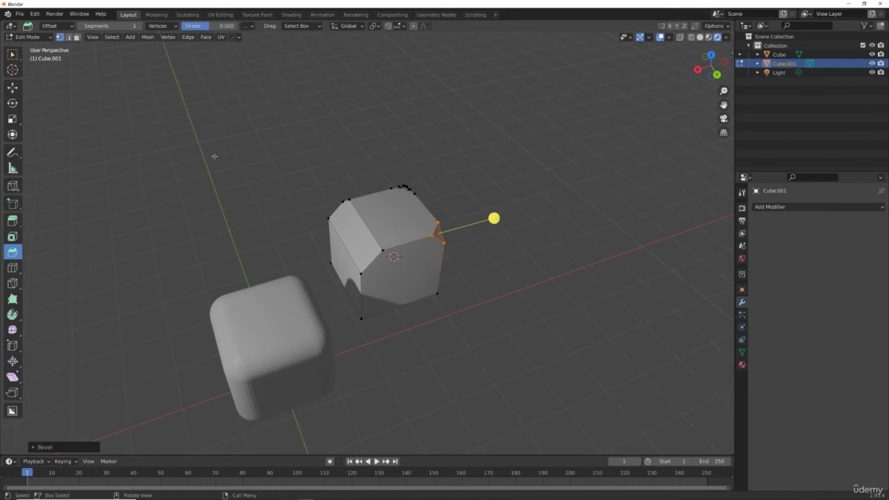
{"action": "key", "text": "a"}
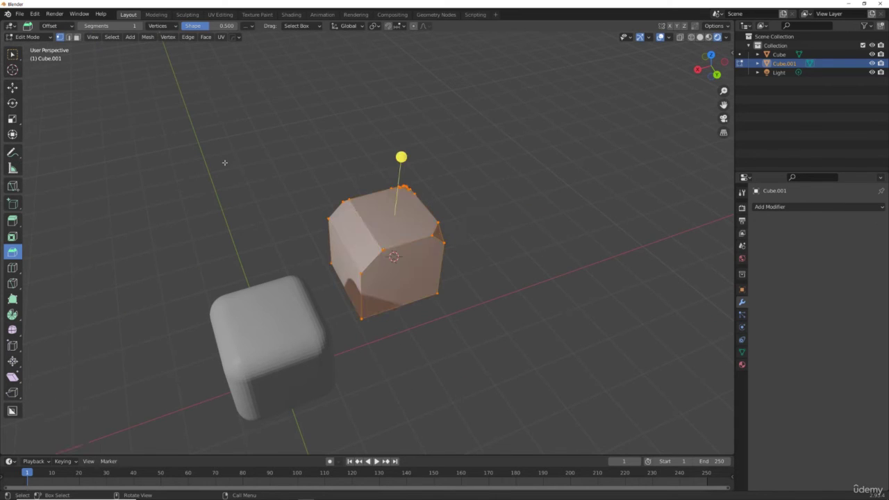
{"action": "key", "text": "x"}
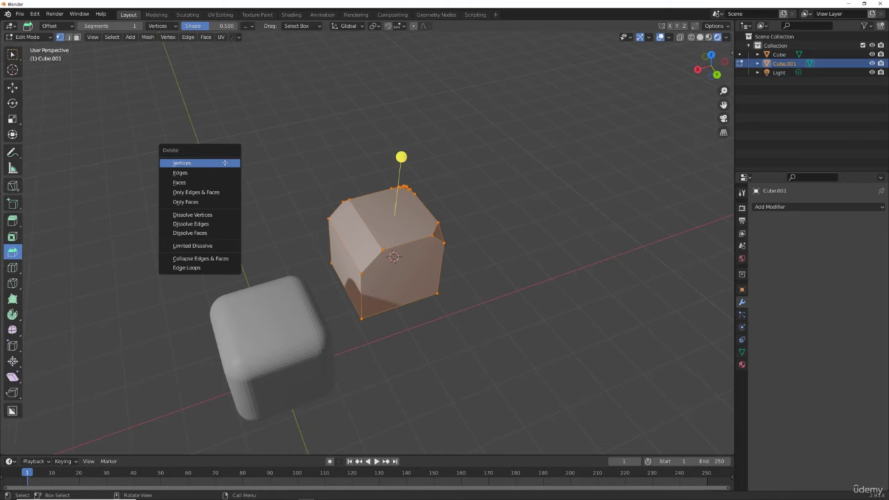
{"action": "left_click", "coordinate": [316, 118]}
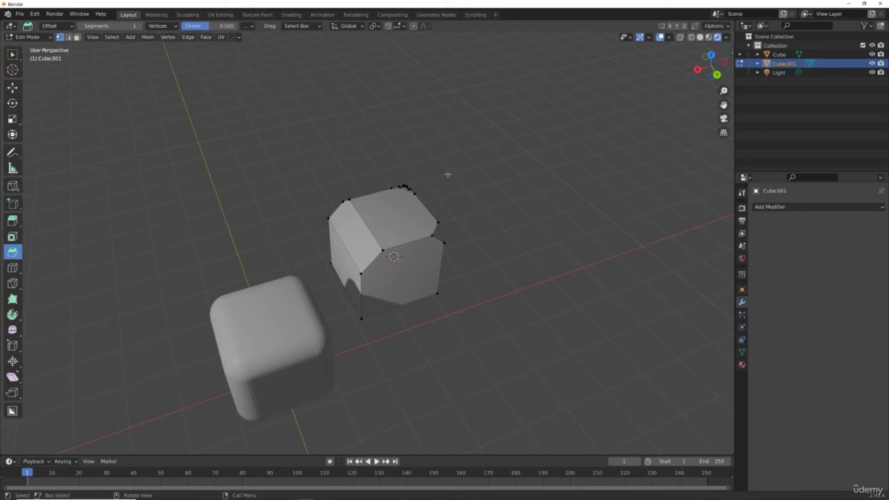
Step: Return to Object Mode and delete the manually bevelled cube
{"action": "left_click", "coordinate": [47, 39]}
{"action": "left_click", "coordinate": [56, 61]}
{"action": "left_click", "coordinate": [28, 37]}
{"action": "left_click", "coordinate": [31, 47]}
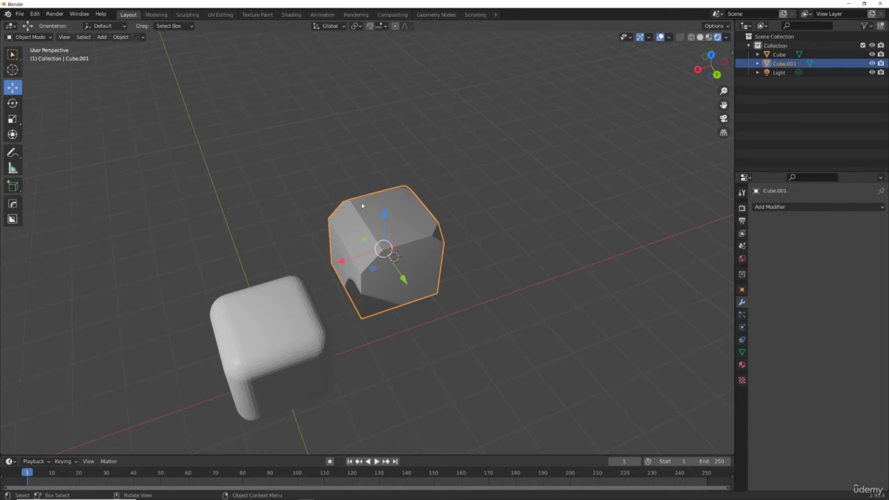
{"action": "key", "text": "Delete"}
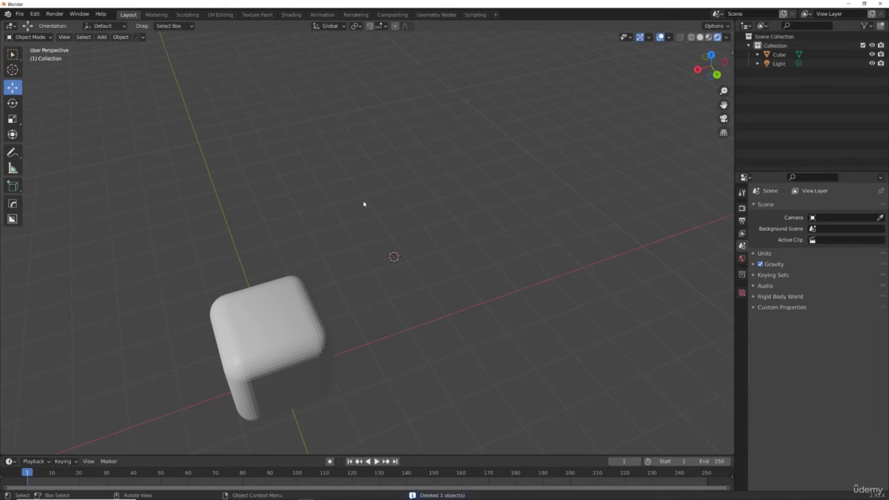
Step: Add a new cube mesh at the 3D cursor and open it in Edit Mode
{"action": "key", "text": "shift+a"}
{"action": "mouse_move", "coordinate": [367, 202]}
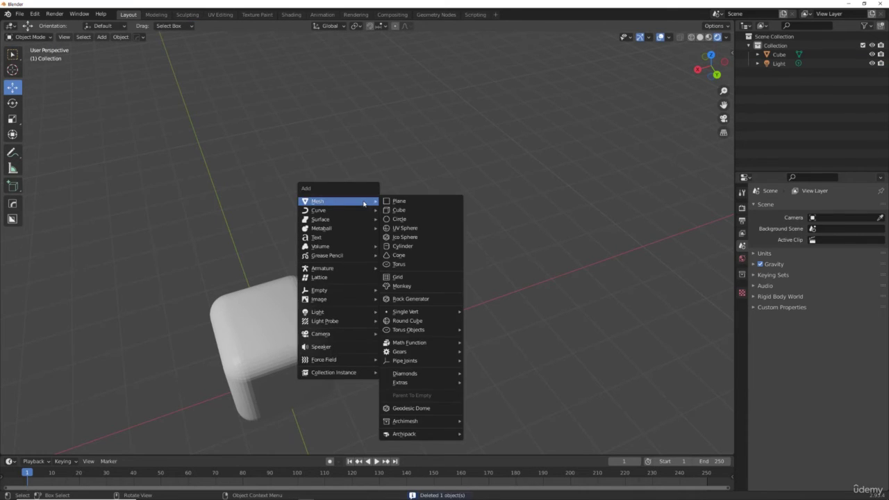
{"action": "left_click", "coordinate": [408, 211]}
{"action": "left_click", "coordinate": [468, 220]}
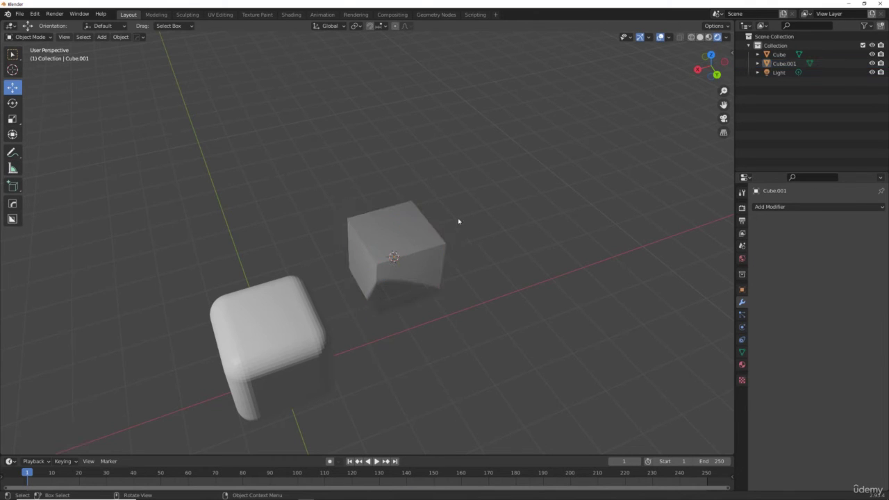
{"action": "left_click", "coordinate": [42, 38]}
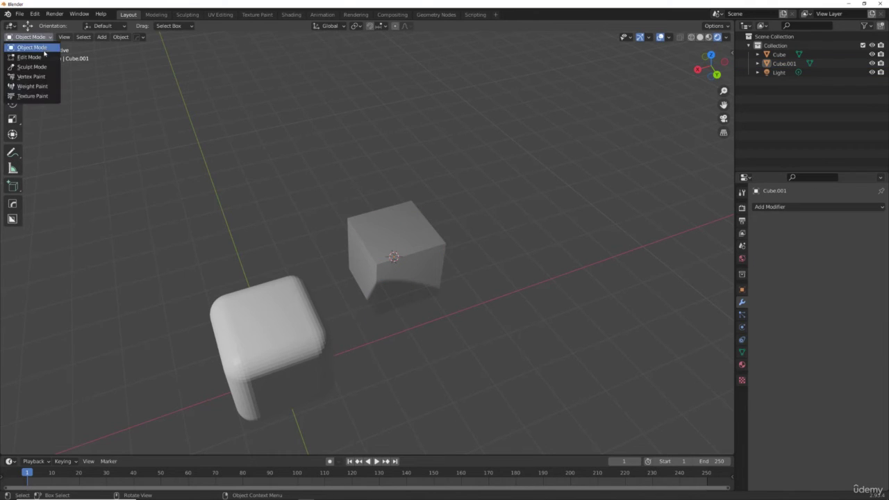
{"action": "left_click", "coordinate": [29, 57]}
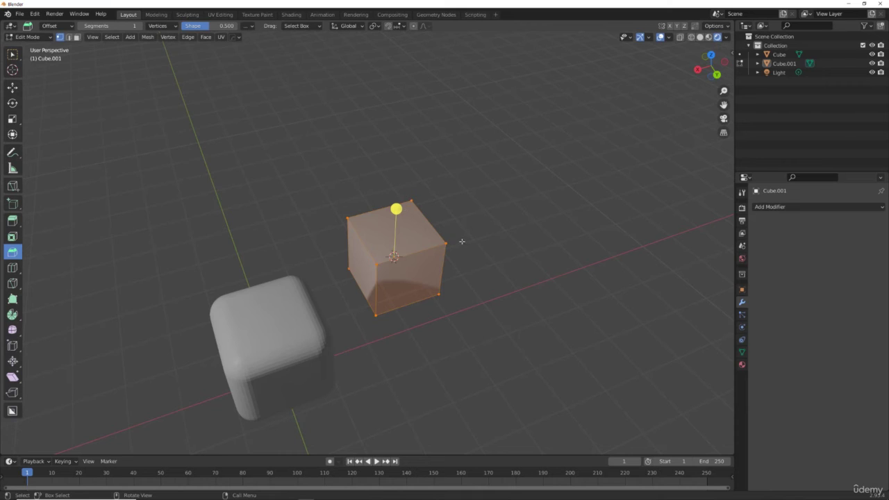
Step: Bevel one upper corner vertex of the new cube into a large rounded corner, adding more segments during the bevel
{"action": "left_click", "coordinate": [446, 242]}
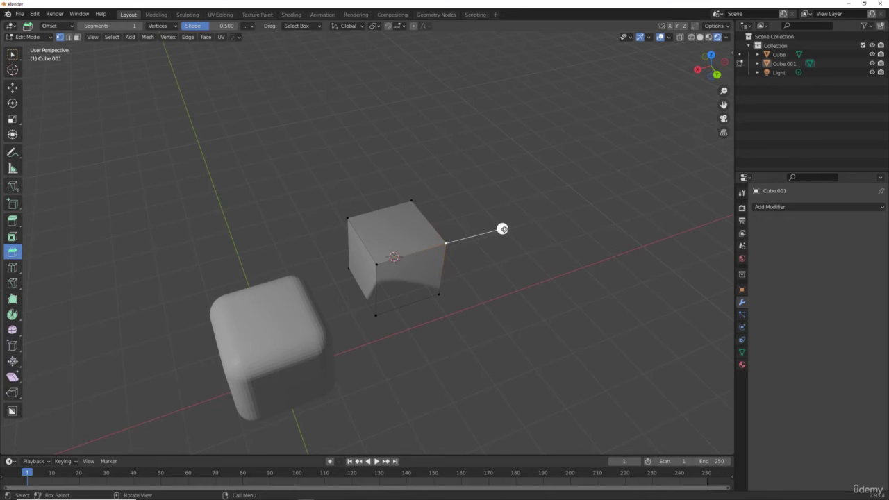
{"action": "mouse_move", "coordinate": [503, 229]}
{"action": "left_mouse_down"}
{"action": "mouse_move", "coordinate": [537, 220]}
{"action": "mouse_move", "coordinate": [511, 226]}
{"action": "mouse_move", "coordinate": [518, 225]}
{"action": "left_mouse_up"}
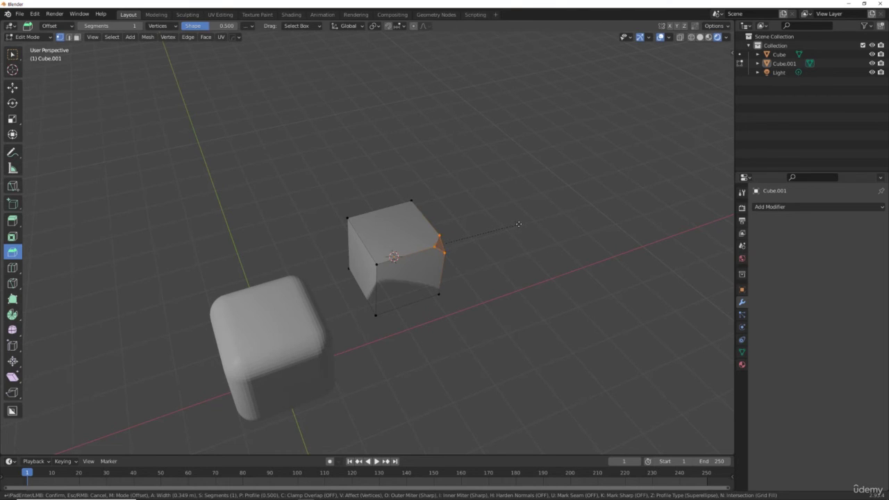
{"action": "scroll", "coordinate": [518, 224], "scroll_direction": "up", "scroll_amount": 4}
{"action": "scroll", "coordinate": [535, 211], "scroll_direction": "up", "scroll_amount": 2}
{"action": "left_click_drag", "start_coordinate": [534, 212], "coordinate": [561, 193]}
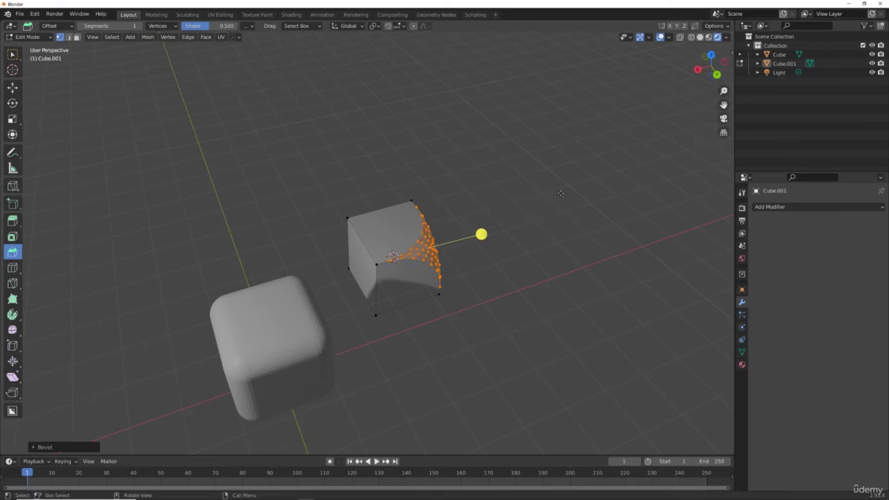
{"action": "scroll", "coordinate": [472, 157], "scroll_direction": "down", "scroll_amount": 3}
{"action": "scroll", "coordinate": [472, 157], "scroll_direction": "up", "scroll_amount": 6}
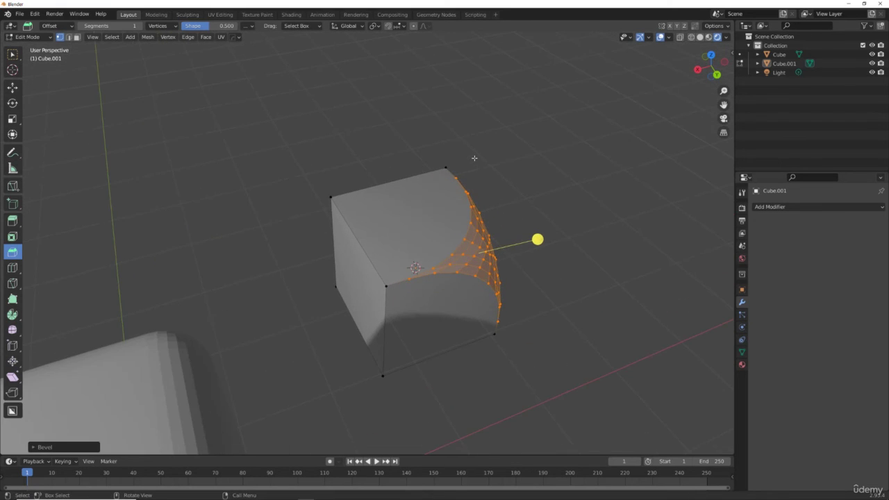
Step: In edge selection, set the Bevel tool to affect Edges and bevel the straight upper edge opposite the rounded corner with several segments
{"action": "left_click_drag", "start_coordinate": [707, 67], "coordinate": [441, 337]}
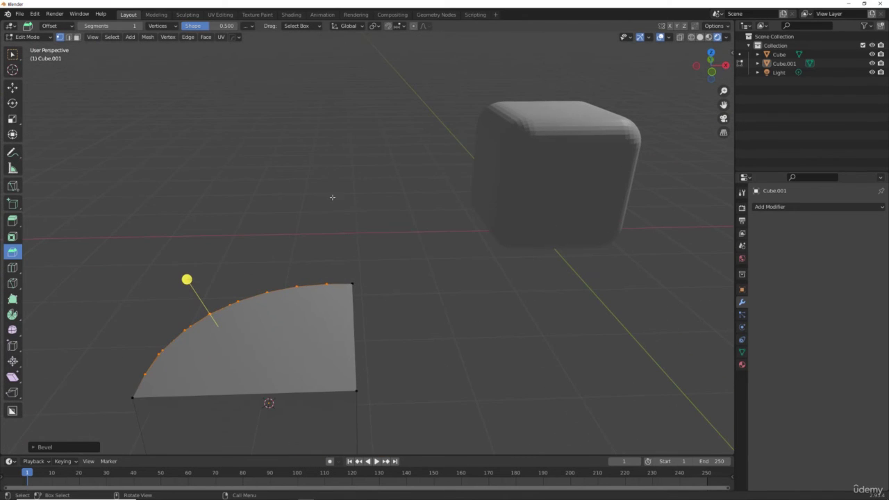
{"action": "left_click", "coordinate": [68, 36]}
{"action": "left_click", "coordinate": [354, 353]}
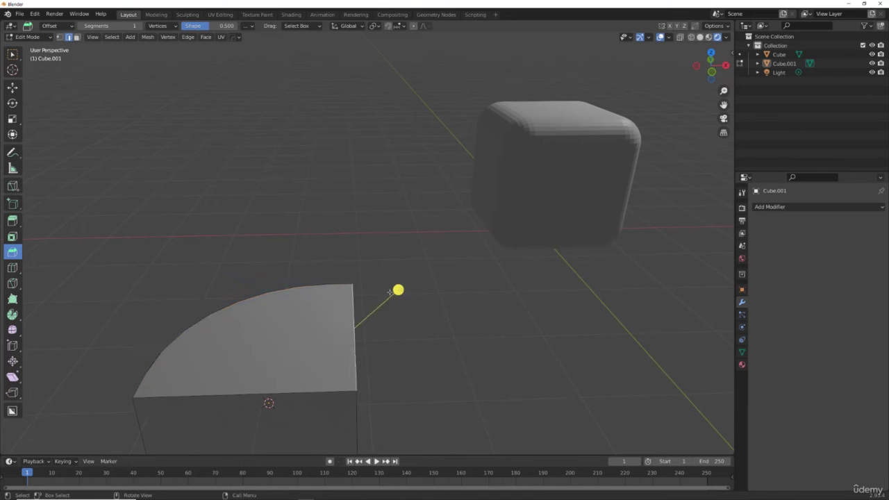
{"action": "mouse_move", "coordinate": [397, 290]}
{"action": "left_mouse_down"}
{"action": "mouse_move", "coordinate": [405, 284]}
{"action": "mouse_move", "coordinate": [397, 290]}
{"action": "left_mouse_up"}
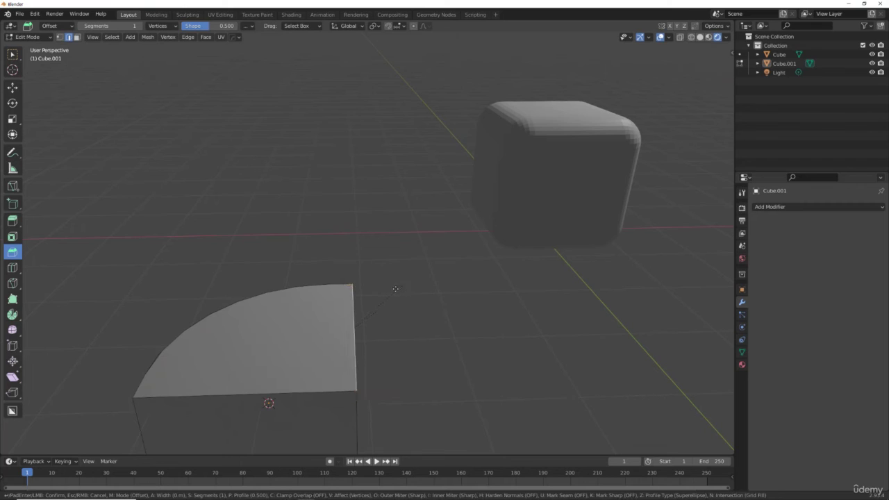
{"action": "left_click", "coordinate": [163, 29]}
{"action": "left_click", "coordinate": [160, 47]}
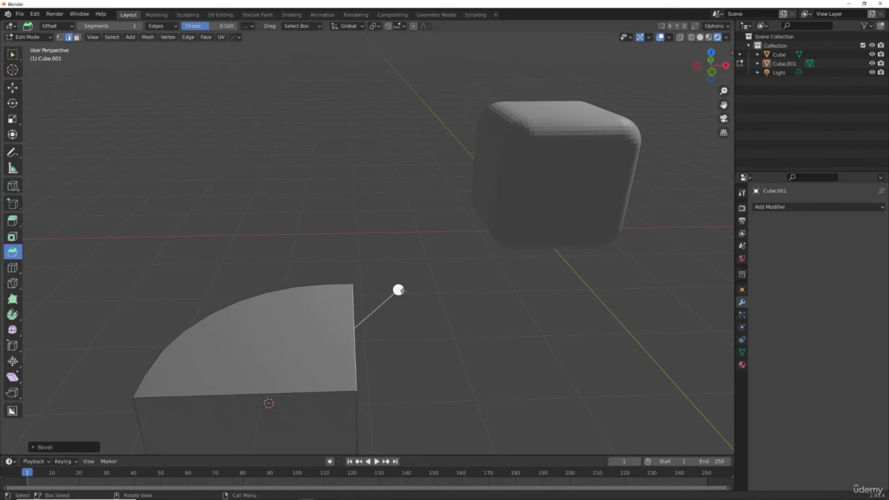
{"action": "left_click_drag", "start_coordinate": [398, 290], "coordinate": [485, 260]}
{"action": "scroll", "coordinate": [455, 269], "scroll_direction": "up", "scroll_amount": 3}
{"action": "scroll", "coordinate": [347, 208], "scroll_direction": "down", "scroll_amount": 2}
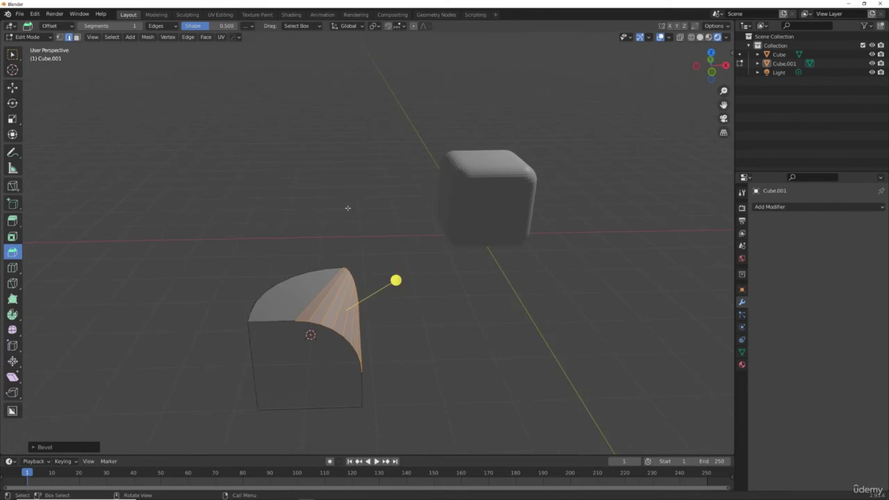
Step: Return to Object Mode and move the manually bevelled cube straight up along the Z axis
{"action": "left_click_drag", "start_coordinate": [710, 67], "coordinate": [627, 124]}
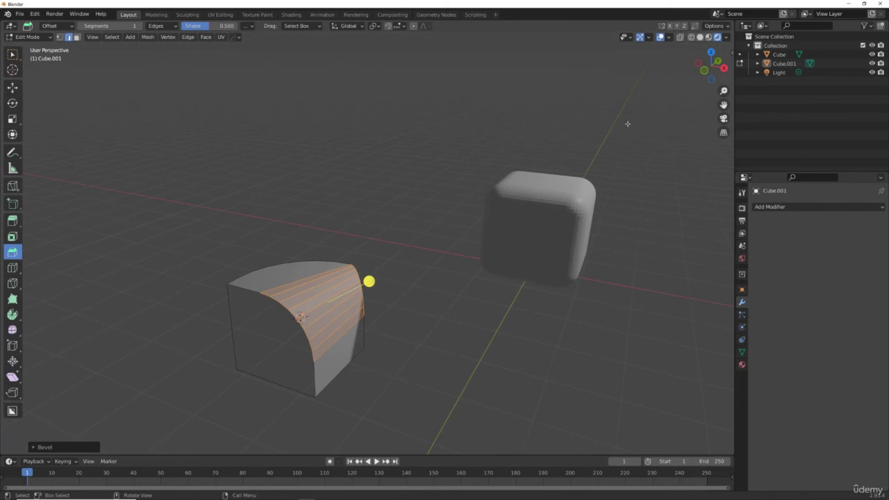
{"action": "left_click", "coordinate": [304, 269]}
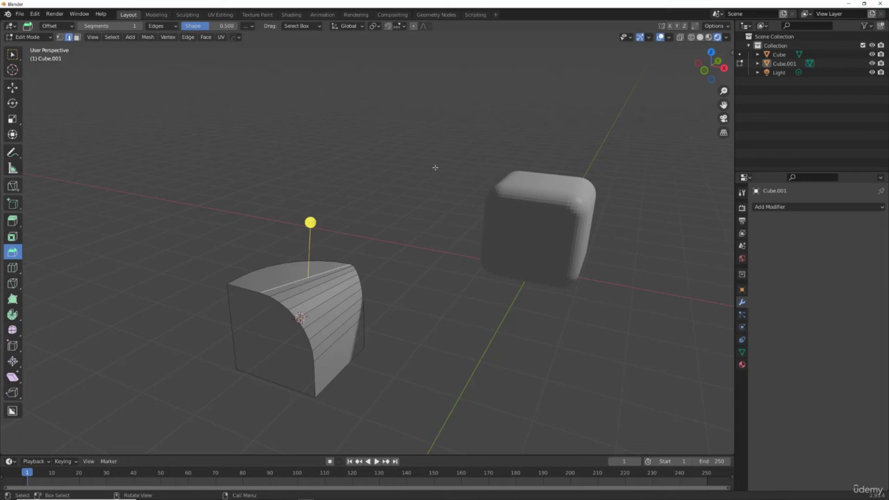
{"action": "left_click", "coordinate": [401, 201]}
{"action": "left_click", "coordinate": [45, 37]}
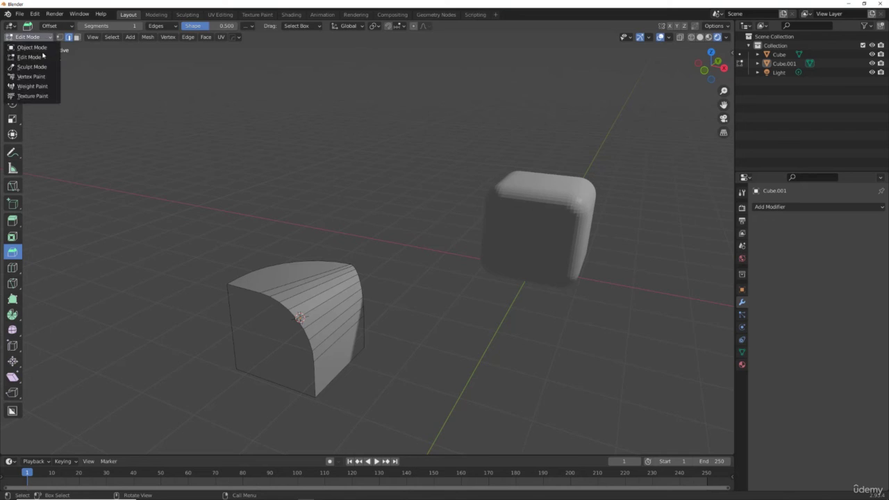
{"action": "left_click", "coordinate": [31, 48]}
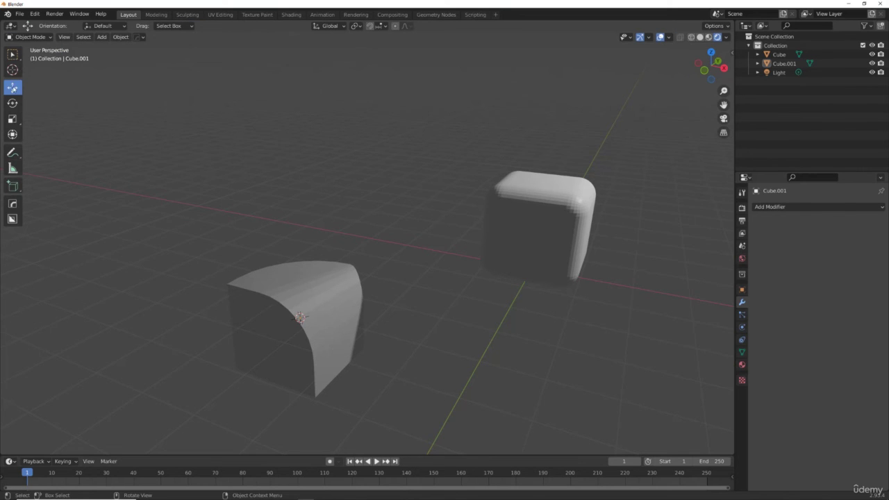
{"action": "left_click", "coordinate": [320, 312]}
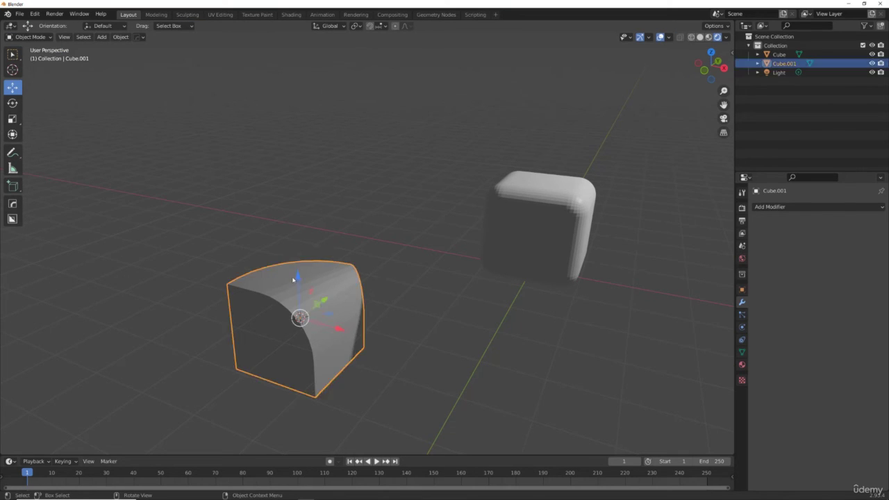
{"action": "left_click_drag", "start_coordinate": [299, 272], "coordinate": [284, 159]}
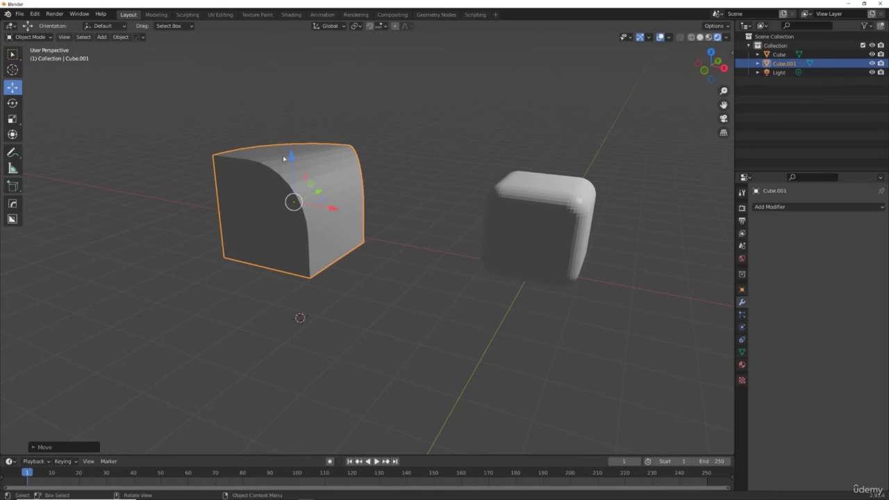
Step: Reopen the raised cube in Edit Mode and bevel its sharp vertical edge into a wide rounded side with many segments
{"action": "left_click", "coordinate": [28, 37]}
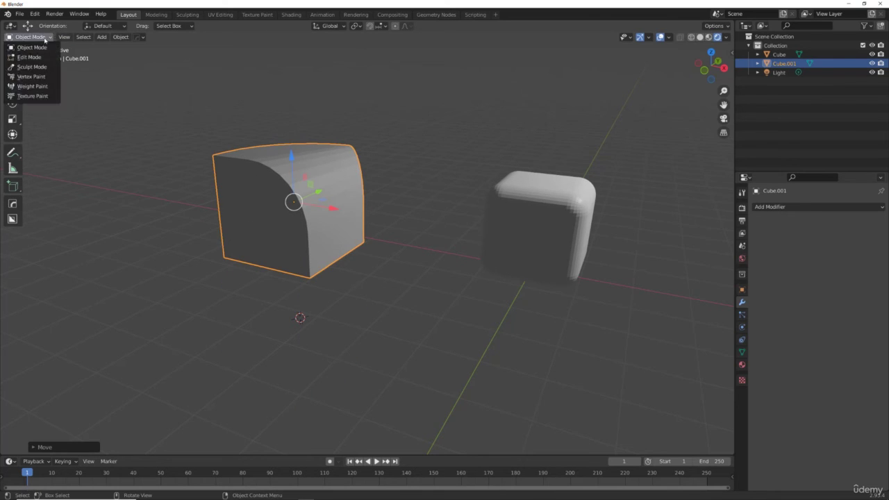
{"action": "left_click", "coordinate": [31, 50]}
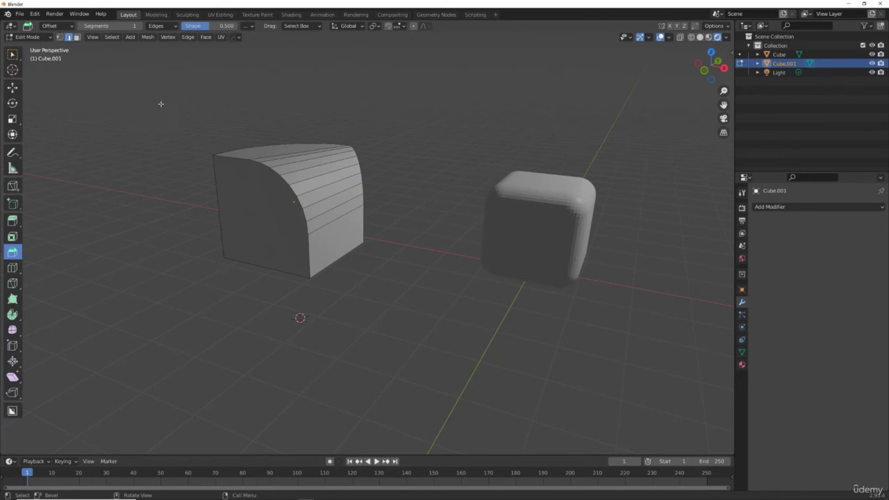
{"action": "left_click", "coordinate": [215, 191]}
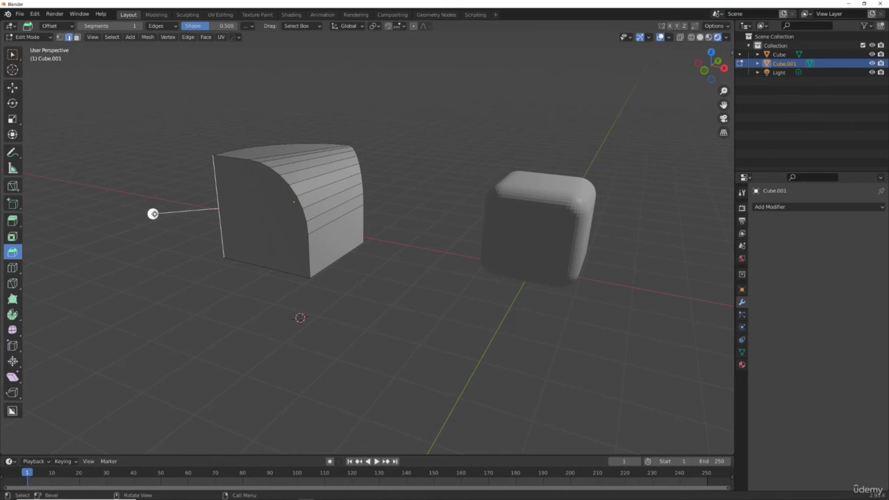
{"action": "left_click_drag", "start_coordinate": [153, 214], "coordinate": [150, 214]}
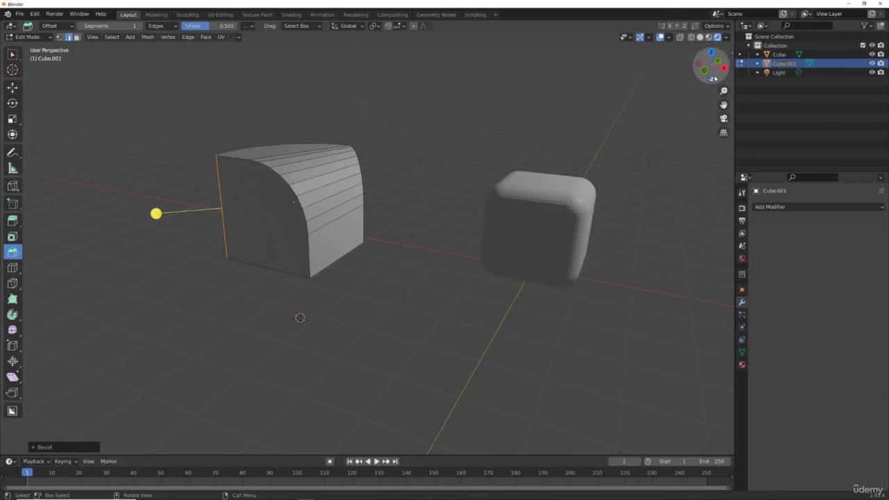
{"action": "left_click_drag", "start_coordinate": [710, 80], "coordinate": [604, 271]}
{"action": "key", "text": "ctrl+z"}
{"action": "scroll", "coordinate": [520, 268], "scroll_direction": "up", "scroll_amount": 1}
{"action": "scroll", "coordinate": [539, 277], "scroll_direction": "up", "scroll_amount": 7}
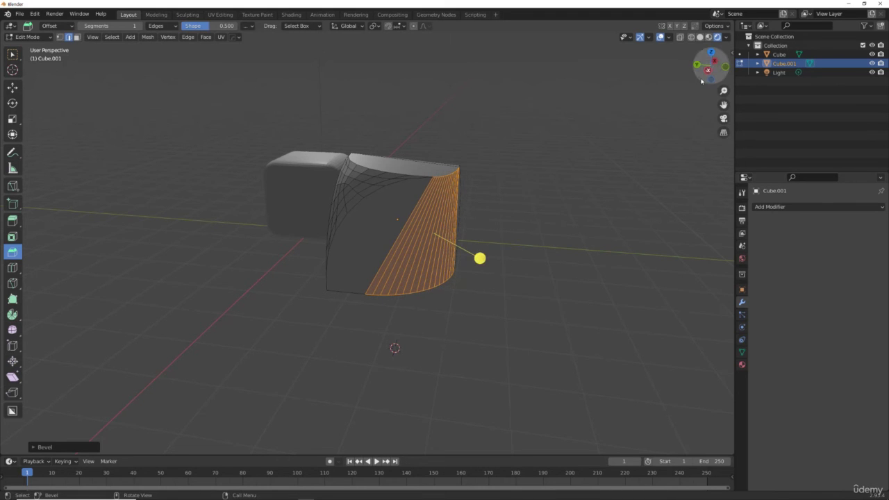
{"action": "mouse_move", "coordinate": [707, 68]}
{"action": "left_mouse_down"}
{"action": "mouse_move", "coordinate": [777, 70]}
{"action": "mouse_move", "coordinate": [710, 66]}
{"action": "left_mouse_up"}
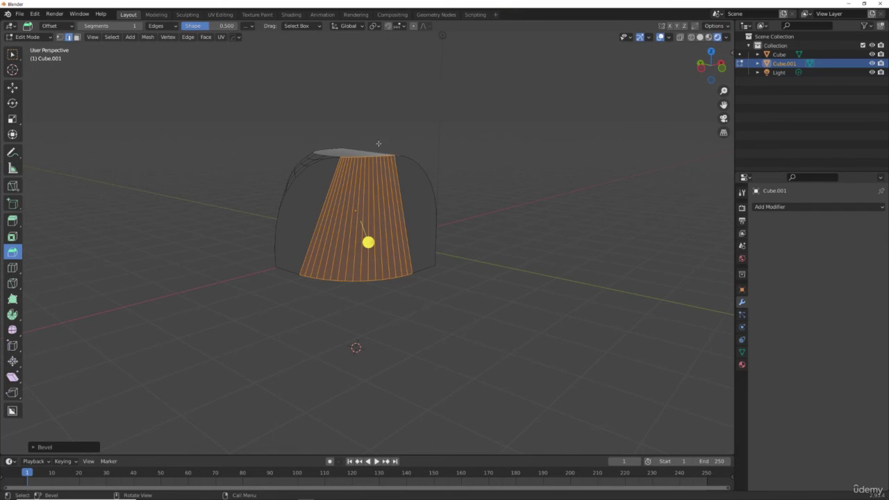
Step: Set the Bevel tool's segments to 9 and bevel the bottom edge of the cube's unbevelled lit side face into a small round
{"action": "left_click", "coordinate": [72, 28]}
{"action": "mouse_move", "coordinate": [710, 66]}
{"action": "left_mouse_down"}
{"action": "mouse_move", "coordinate": [684, 73]}
{"action": "mouse_move", "coordinate": [705, 80]}
{"action": "left_mouse_up"}
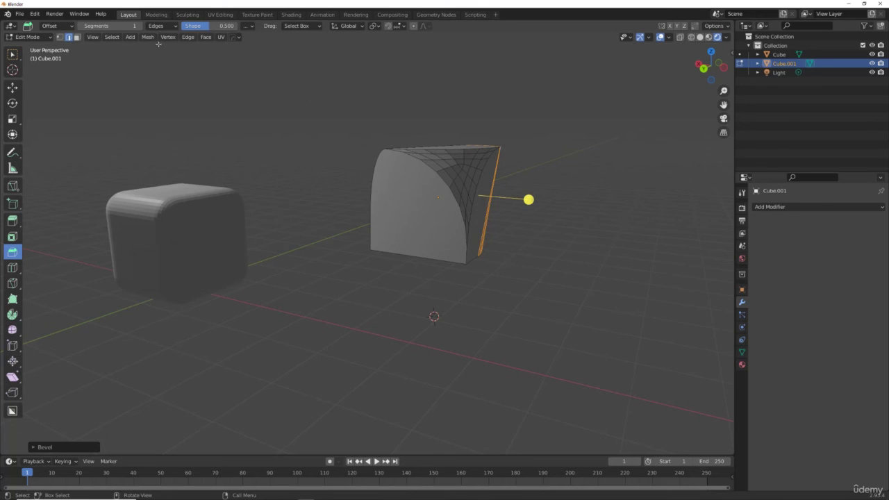
{"action": "left_click_drag", "start_coordinate": [104, 25], "coordinate": [135, 26]}
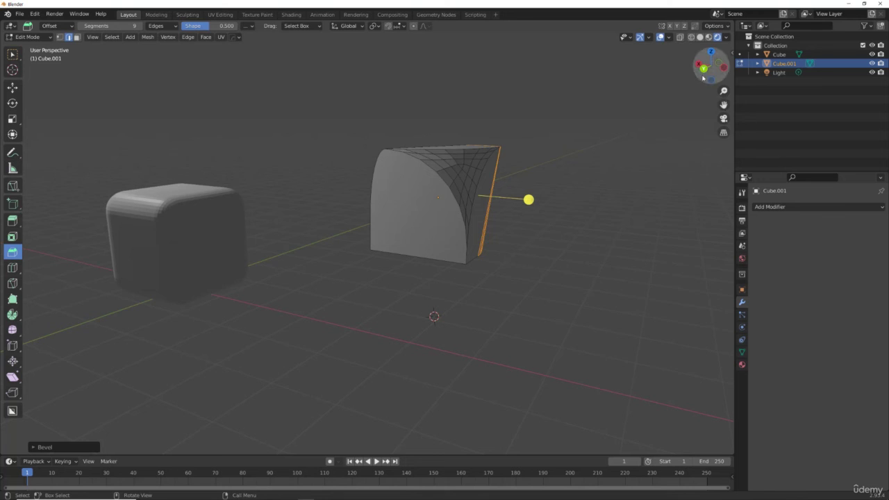
{"action": "left_click_drag", "start_coordinate": [703, 78], "coordinate": [729, 80]}
{"action": "left_click", "coordinate": [431, 249]}
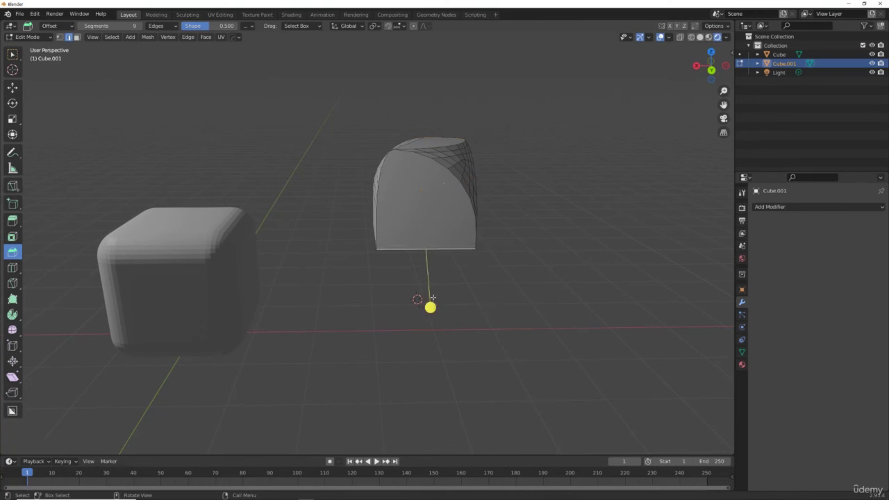
{"action": "left_click_drag", "start_coordinate": [706, 69], "coordinate": [740, 61]}
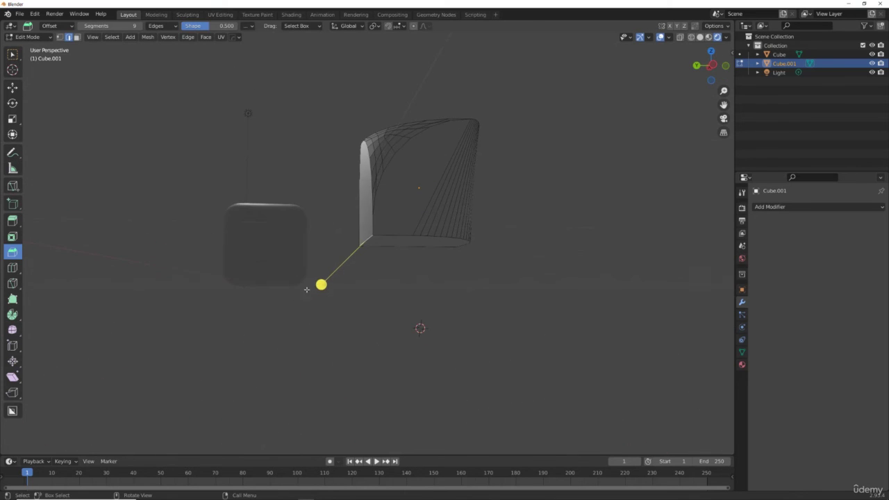
{"action": "mouse_move", "coordinate": [321, 284]}
{"action": "left_mouse_down"}
{"action": "mouse_move", "coordinate": [293, 308]}
{"action": "mouse_move", "coordinate": [323, 295]}
{"action": "left_mouse_up"}
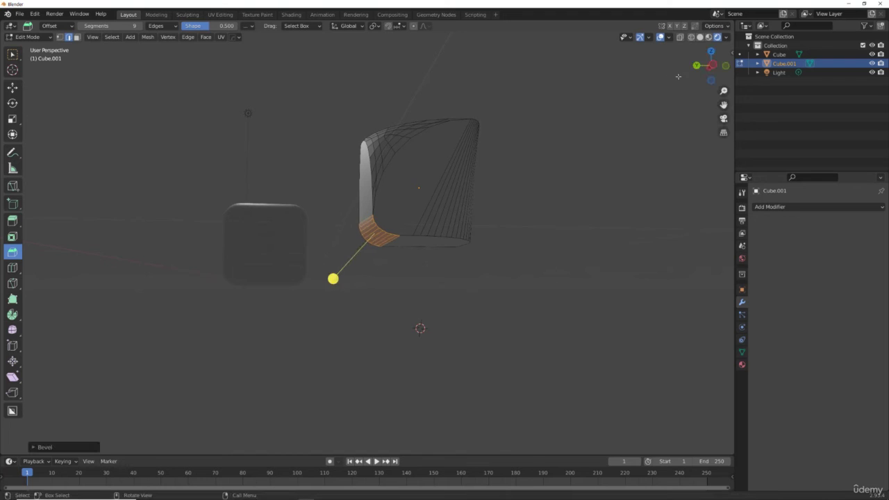
{"action": "left_click_drag", "start_coordinate": [703, 80], "coordinate": [720, 82]}
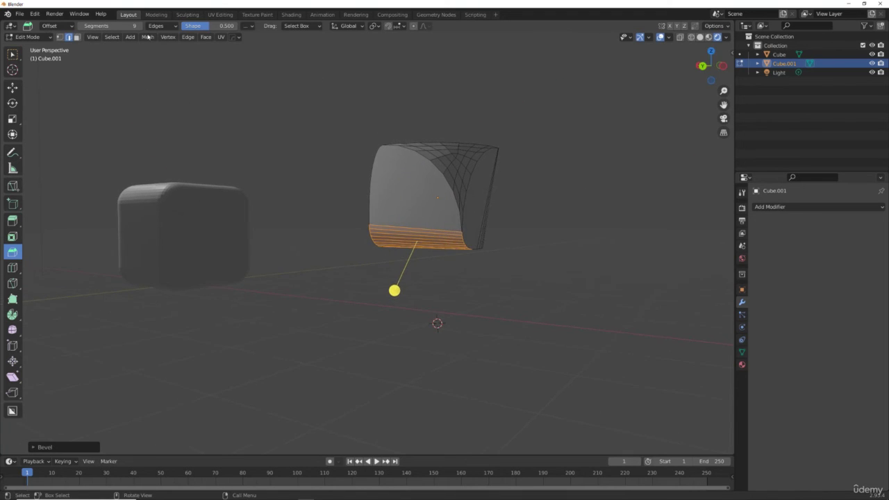
Step: Set the Bevel tool's segments to 10
{"action": "left_click", "coordinate": [140, 27]}
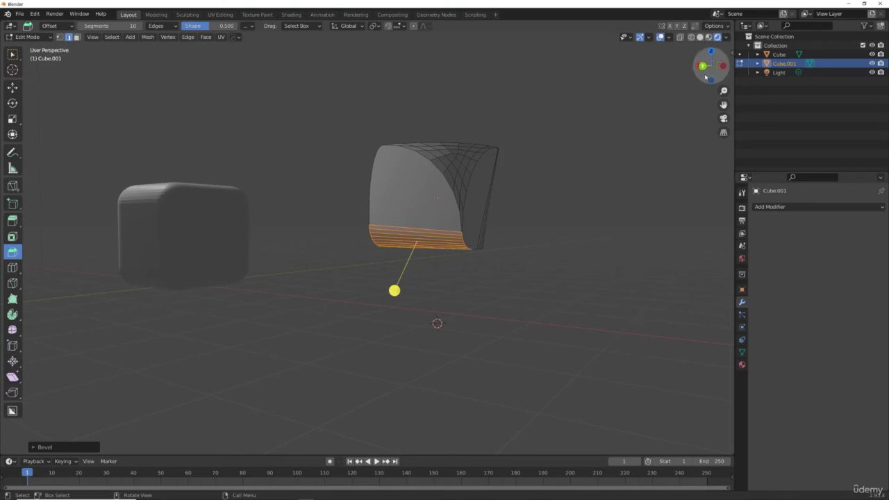
{"action": "mouse_move", "coordinate": [695, 78]}
{"action": "left_mouse_down"}
{"action": "mouse_move", "coordinate": [720, 84]}
{"action": "mouse_move", "coordinate": [704, 76]}
{"action": "left_mouse_up"}
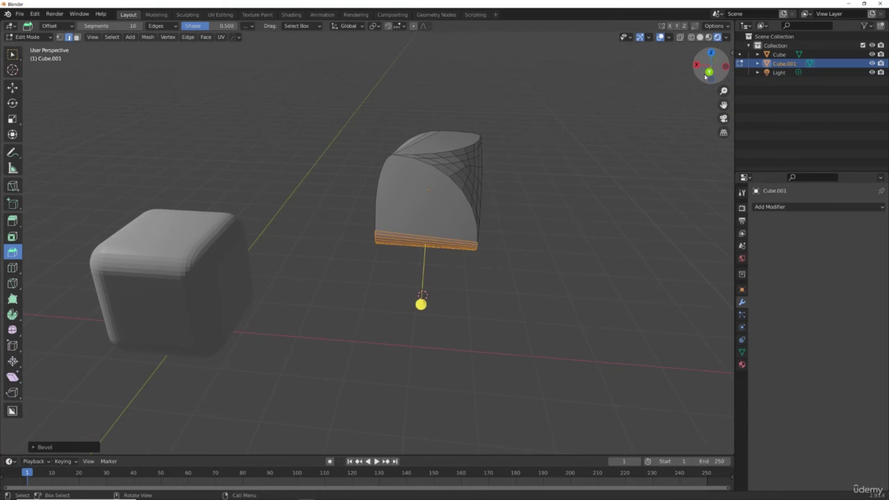